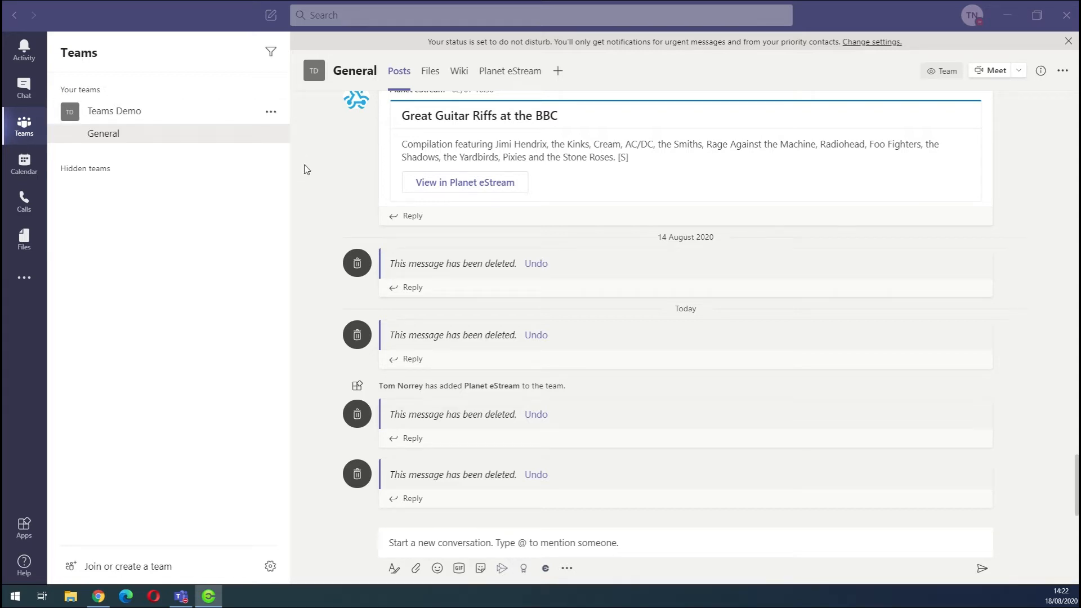
# - Open the Planet eStream content picker from the General channel's message box and search the media library for "shakespeare"
pyautogui.click(144, 117)
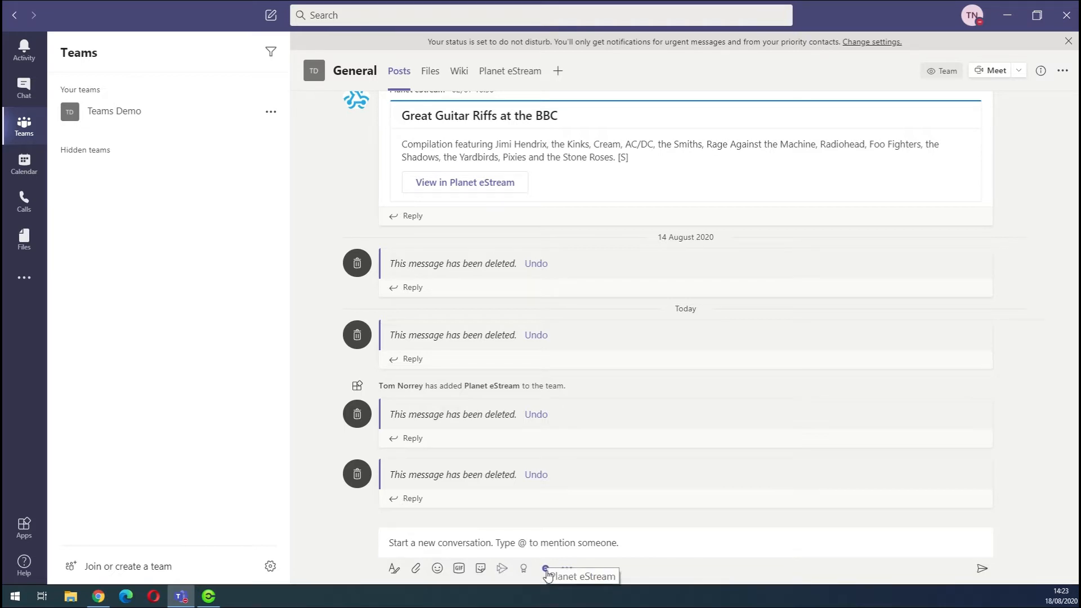
pyautogui.click(546, 570)
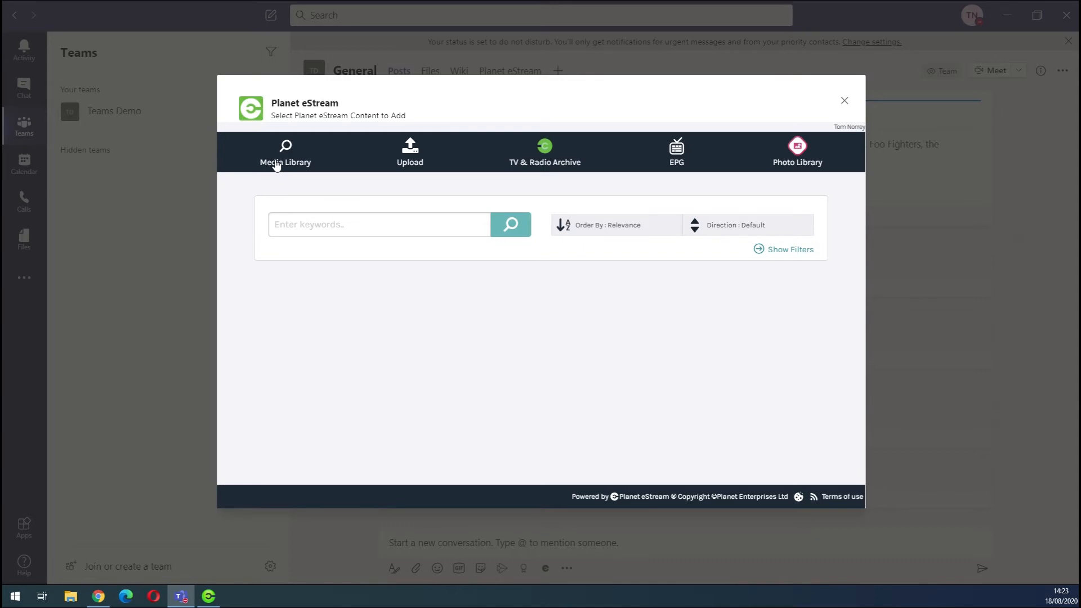
pyautogui.click(309, 229)
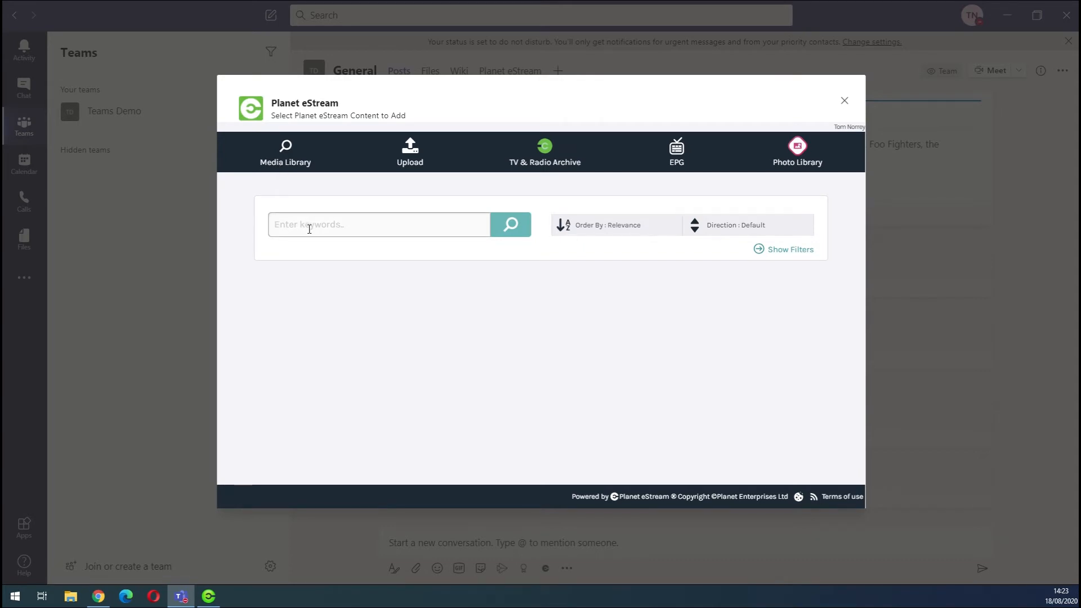
pyautogui.write('shakespeare')
pyautogui.click(508, 224)
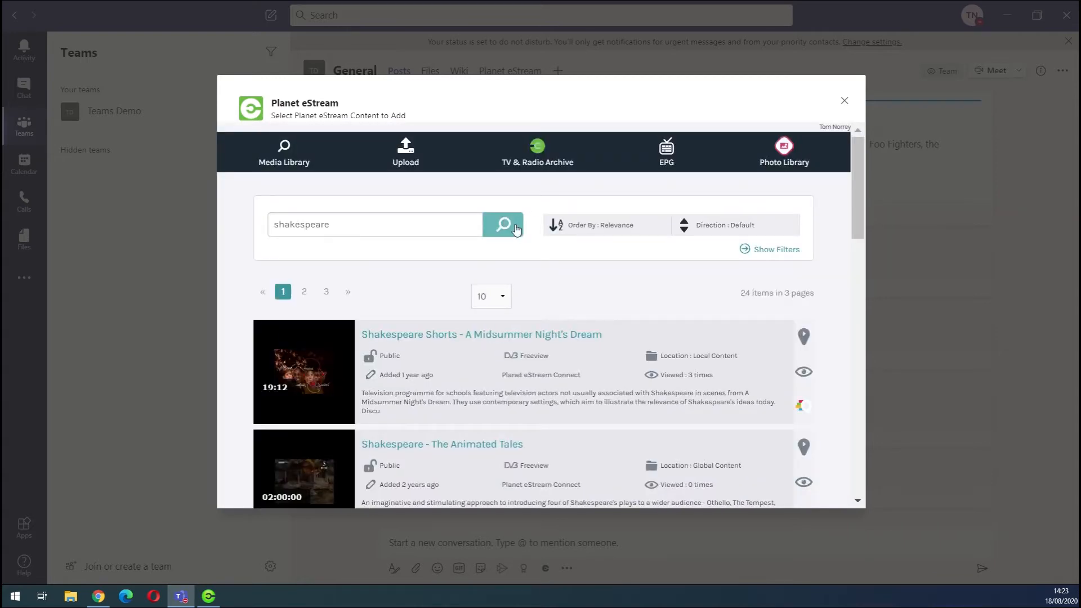
# - Look through the search results and check the chapters of "Shakespeare Shorts - A Midsummer Night's Dream"
pyautogui.scroll(-1, 364, 263)
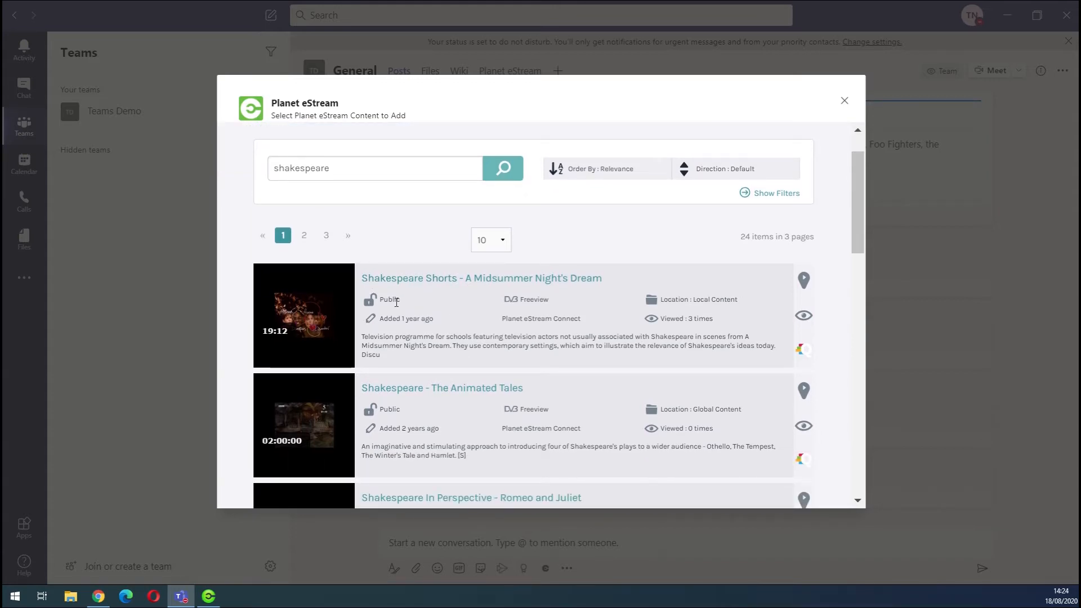
pyautogui.scroll(1, 473, 282)
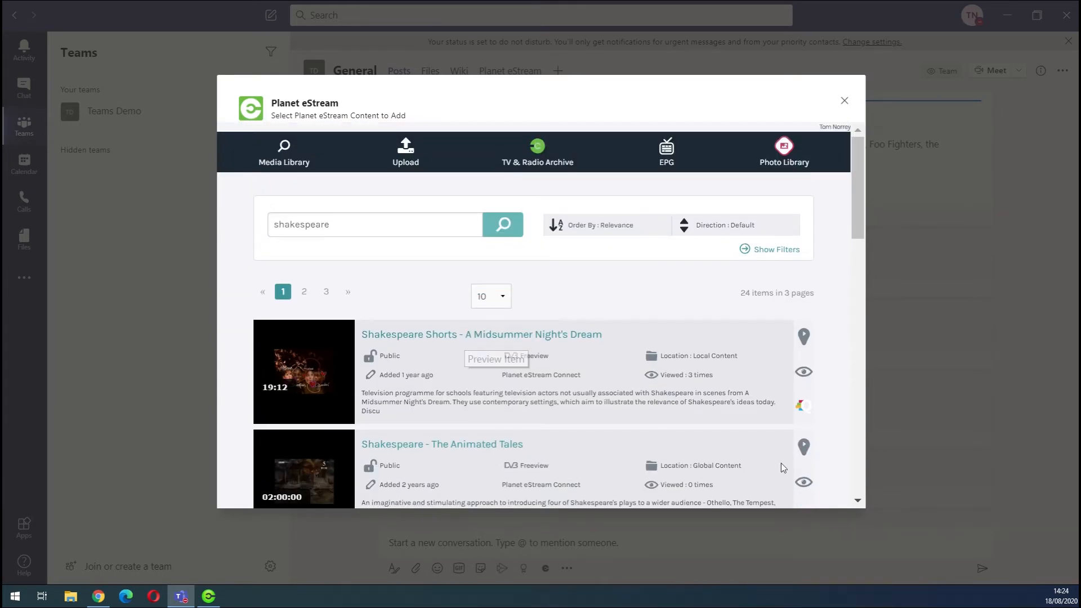
pyautogui.scroll(-1, 802, 316)
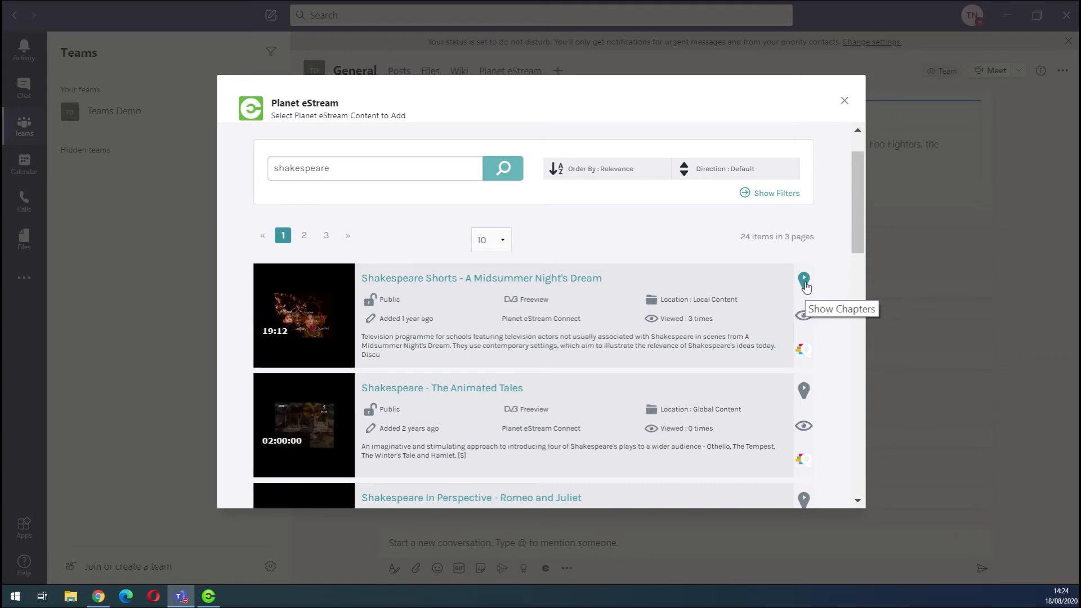
pyautogui.click(804, 283)
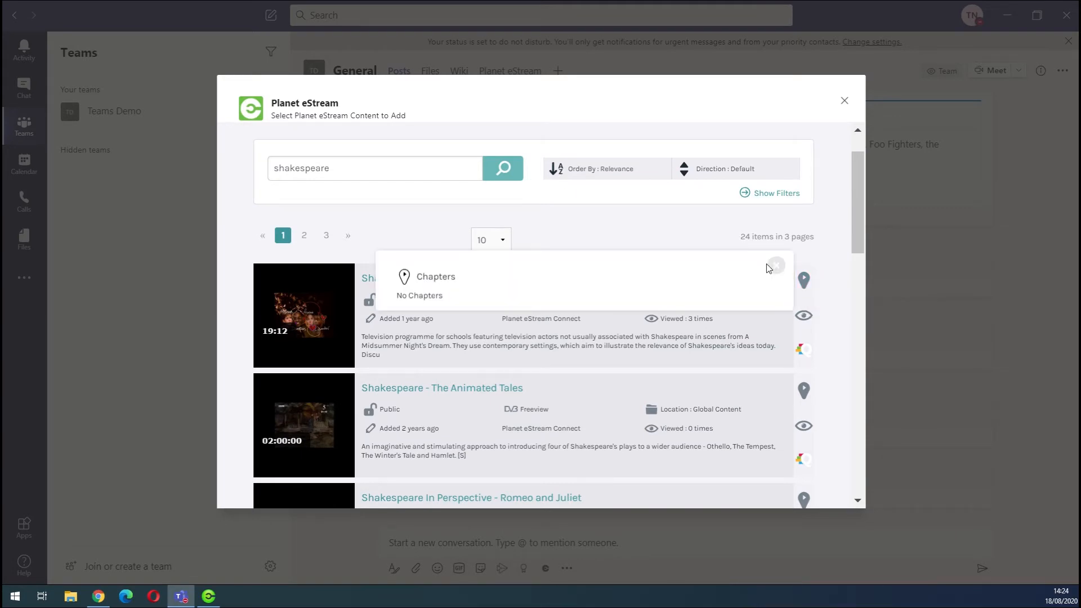
pyautogui.click(775, 265)
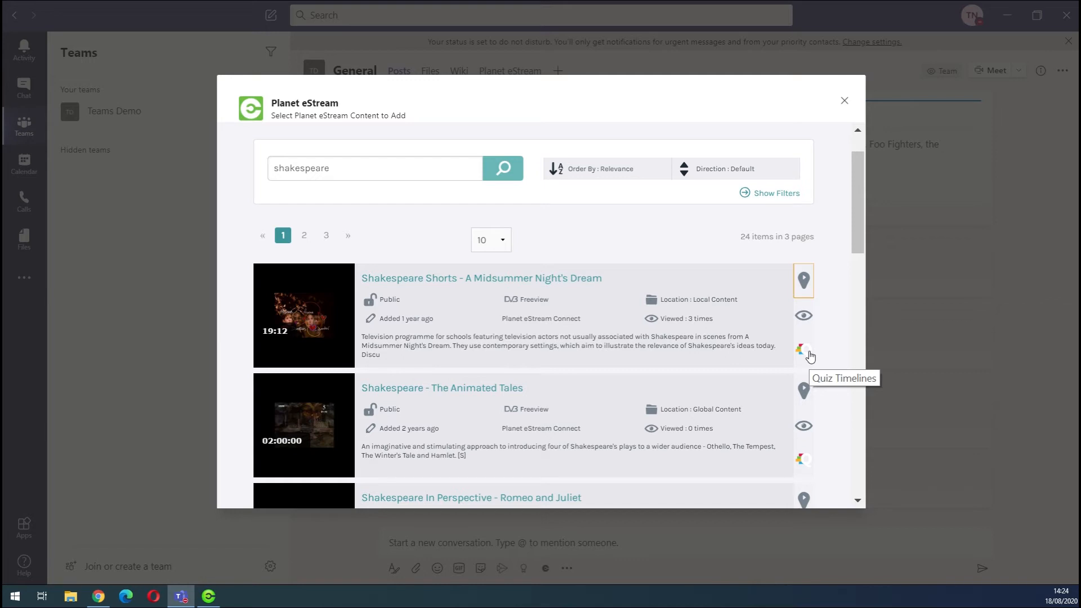
# - Add "Shakespeare Shorts - A Midsummer Night's Dream" to the channel message and post it with the text "Please watch this"
pyautogui.click(482, 285)
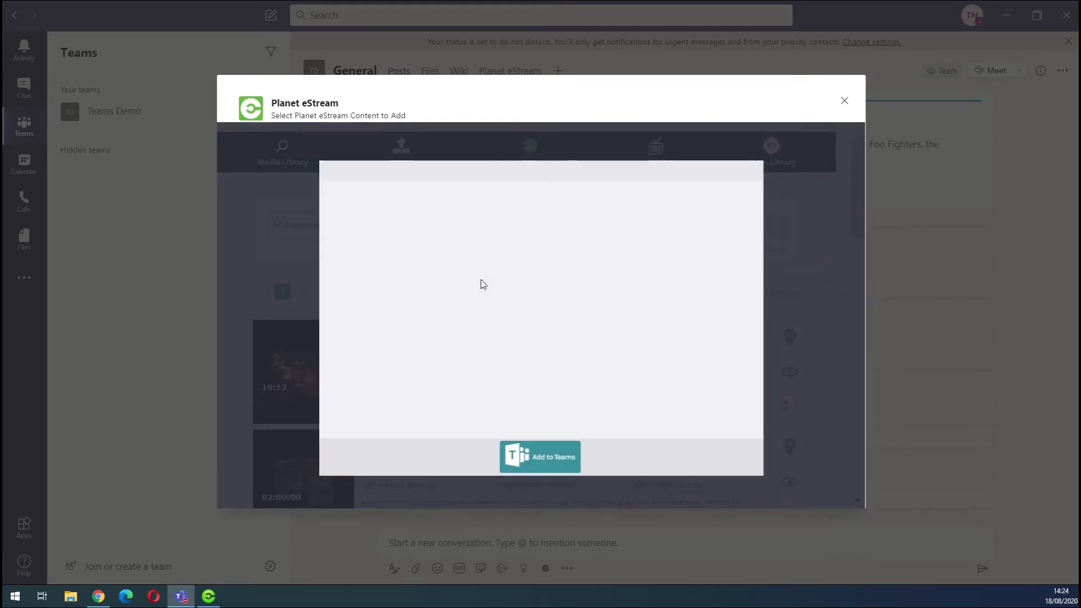
pyautogui.click(548, 461)
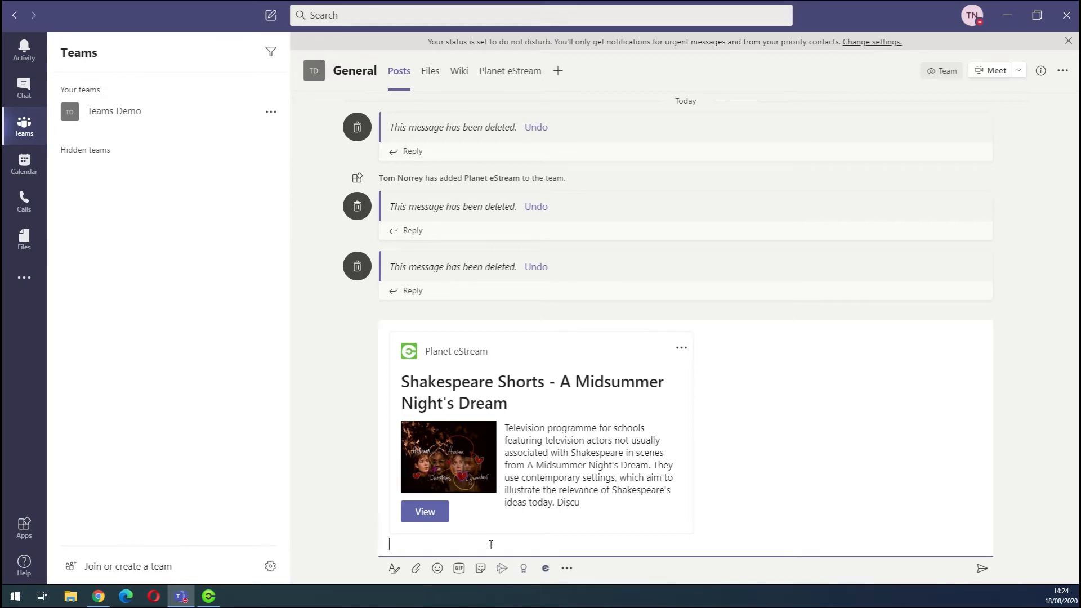
pyautogui.write('Please watch this')
pyautogui.click(983, 570)
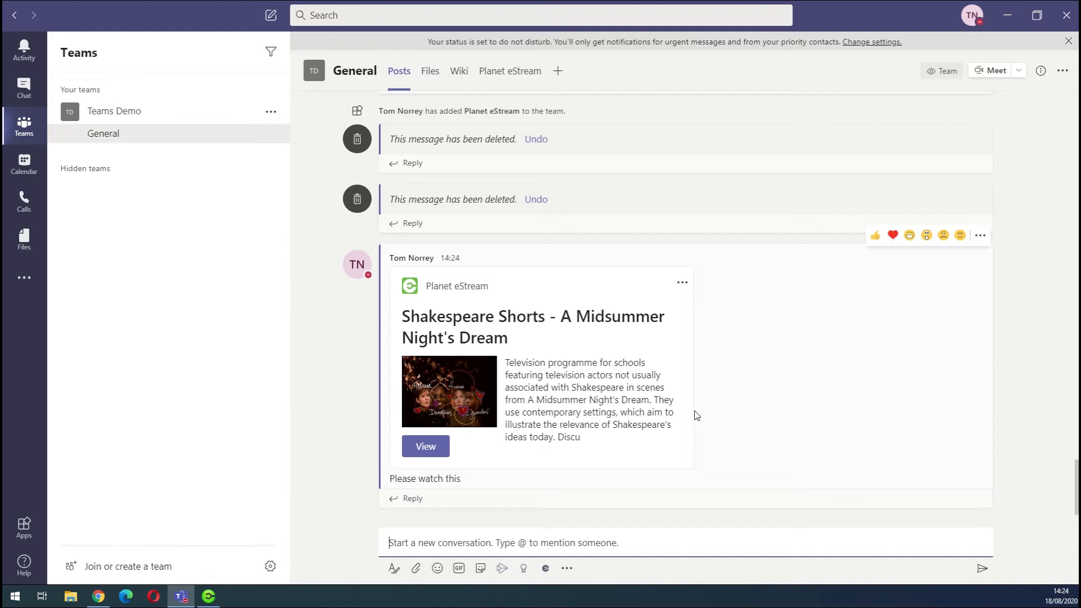
# - View the posted Shakespeare Shorts video, start its playback and close the player
pyautogui.click(424, 451)
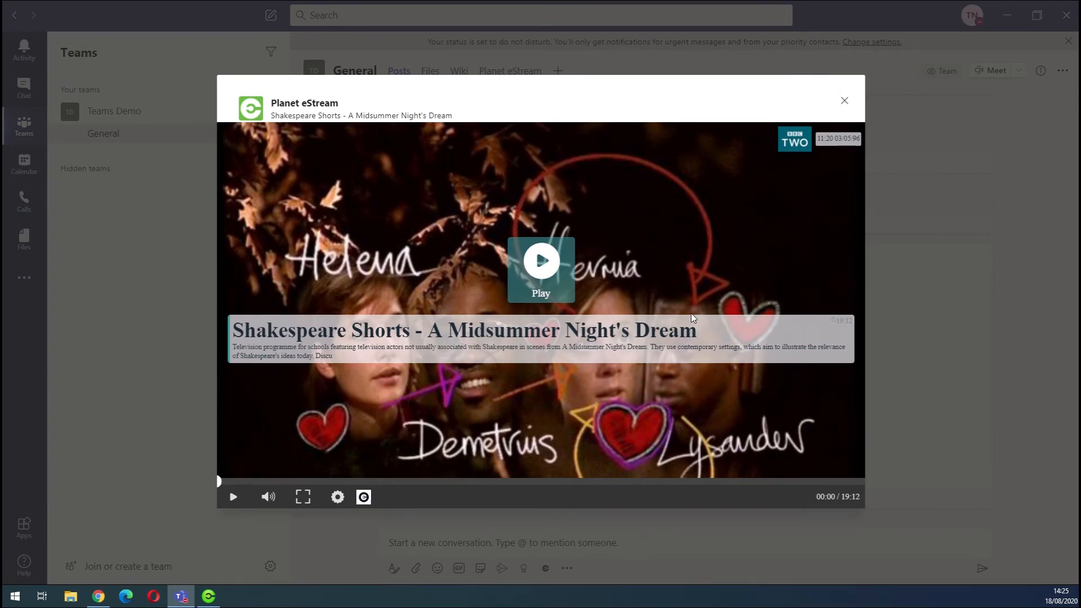
pyautogui.click(540, 267)
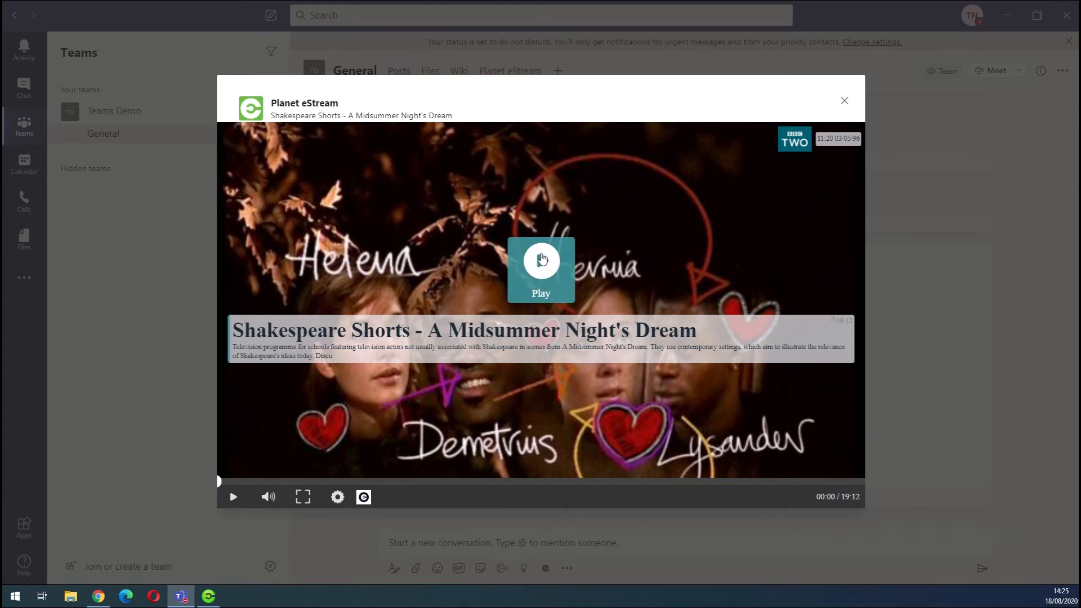
pyautogui.click(844, 102)
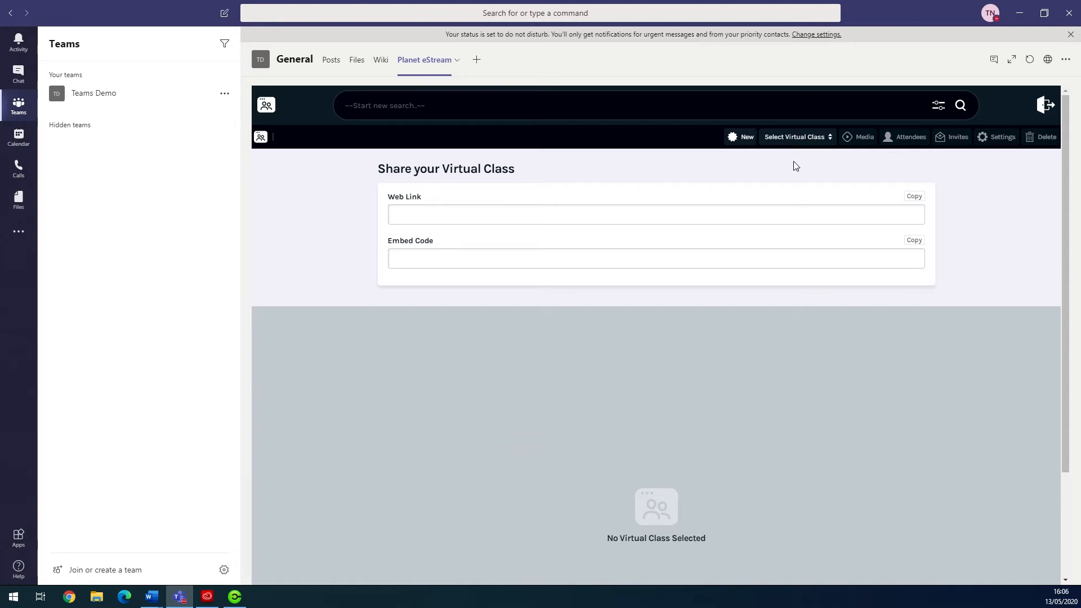
pyautogui.click(792, 139)
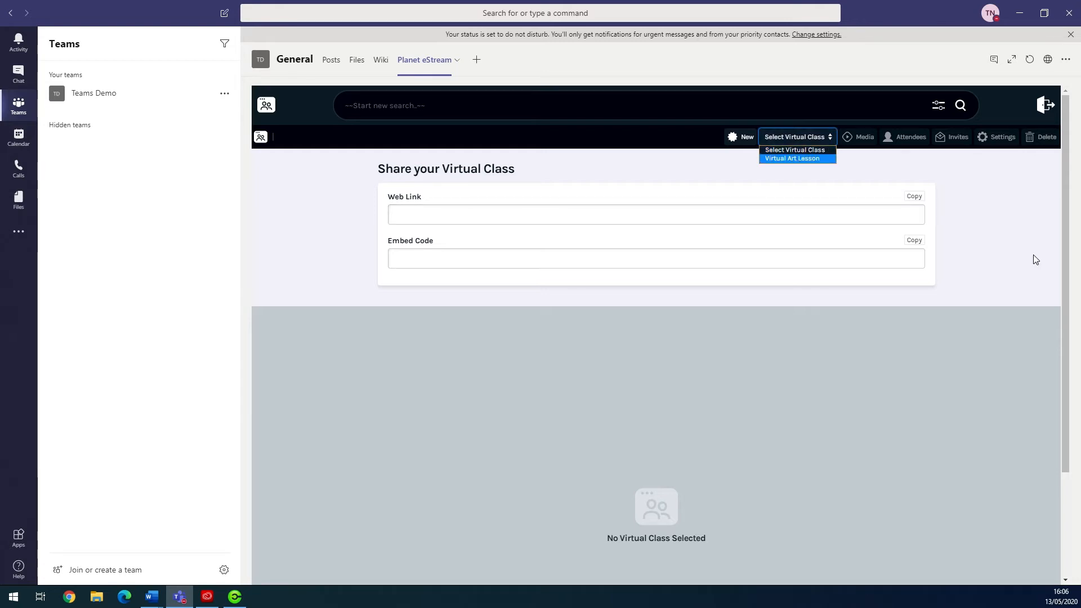
pyautogui.click(992, 237)
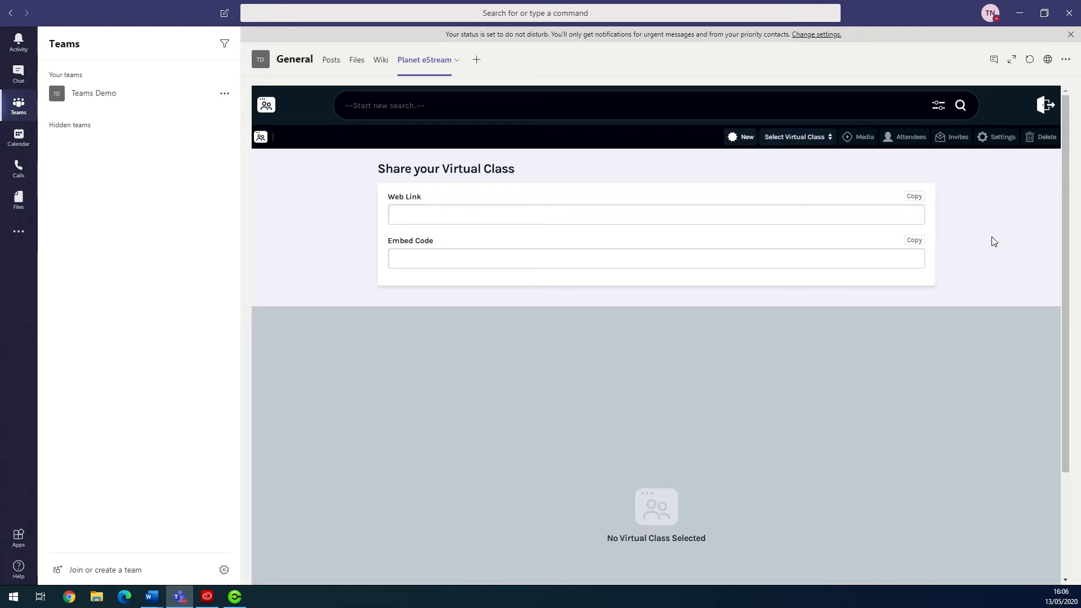
# - Start a new virtual class and give it the title "Maths Lesson"
pyautogui.click(731, 137)
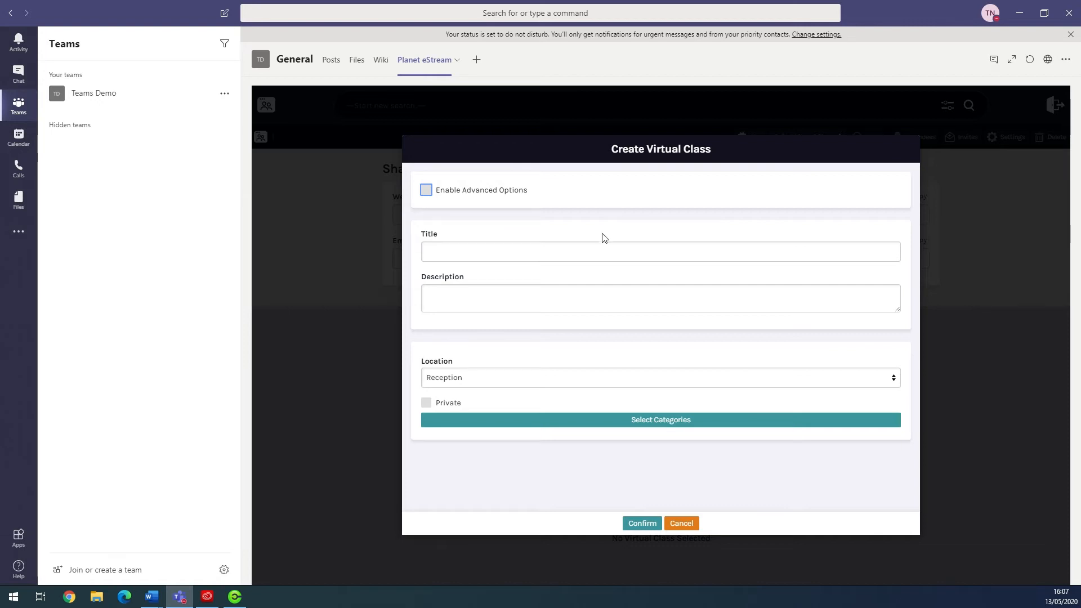
pyautogui.click(564, 258)
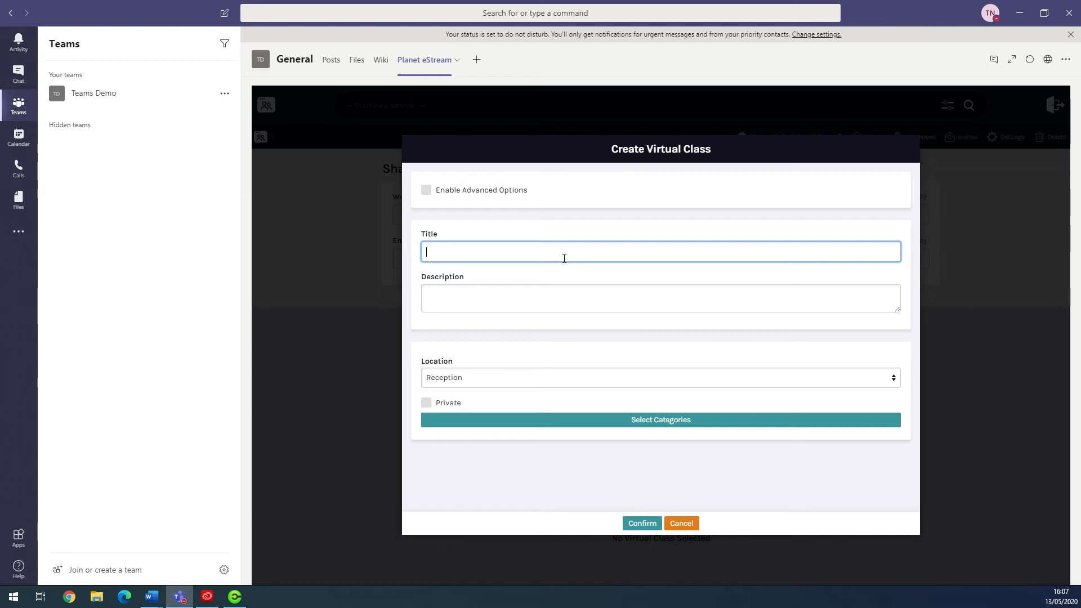
pyautogui.write('Maths Lesson')
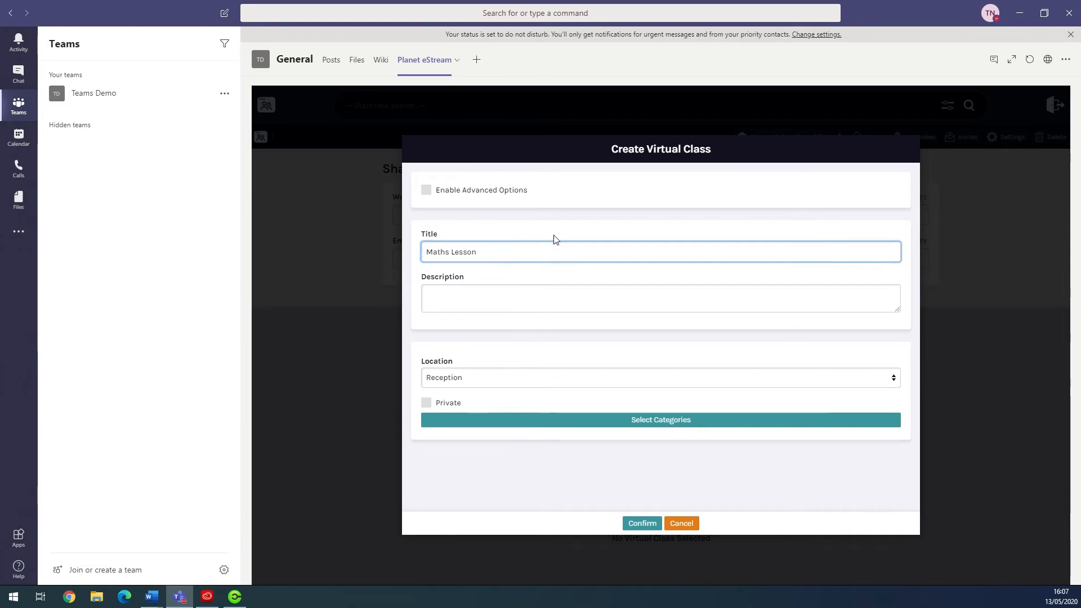
pyautogui.click(471, 297)
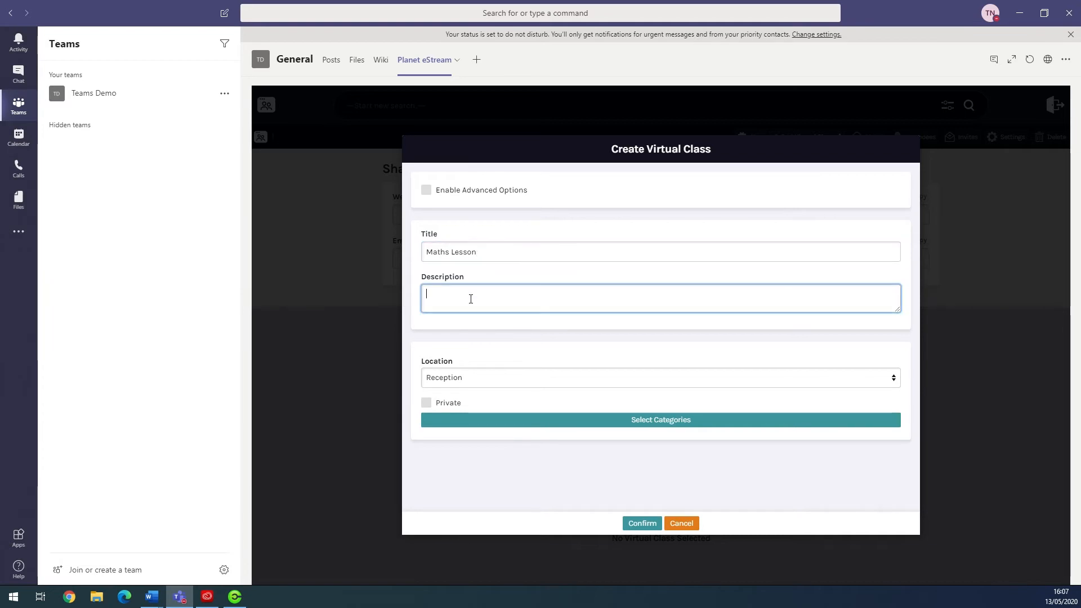
# - Enable the advanced options to examine the extra class fields, and disable them again
pyautogui.click(459, 194)
pyautogui.scroll(-2, 483, 338)
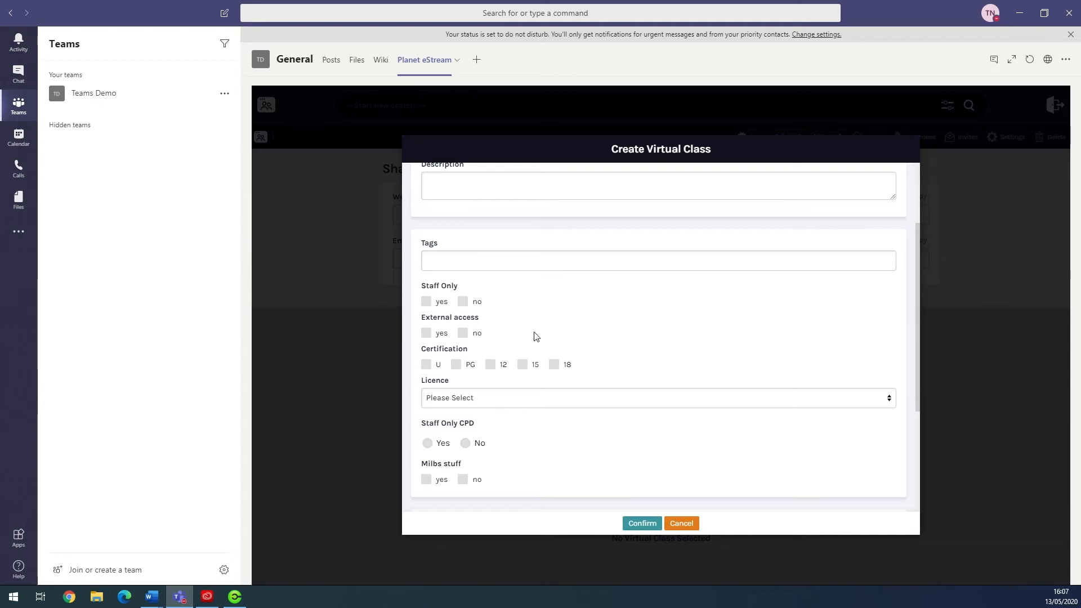
pyautogui.scroll(2, 538, 327)
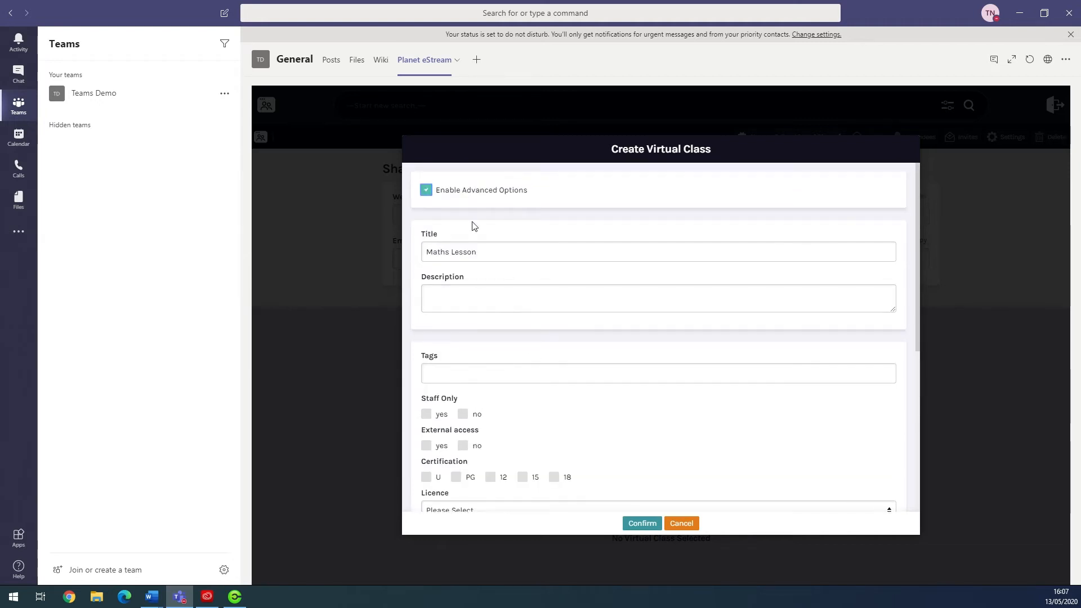
pyautogui.click(458, 193)
# - Set the virtual class location to Local Content and confirm the creation of the class
pyautogui.click(489, 383)
pyautogui.click(470, 404)
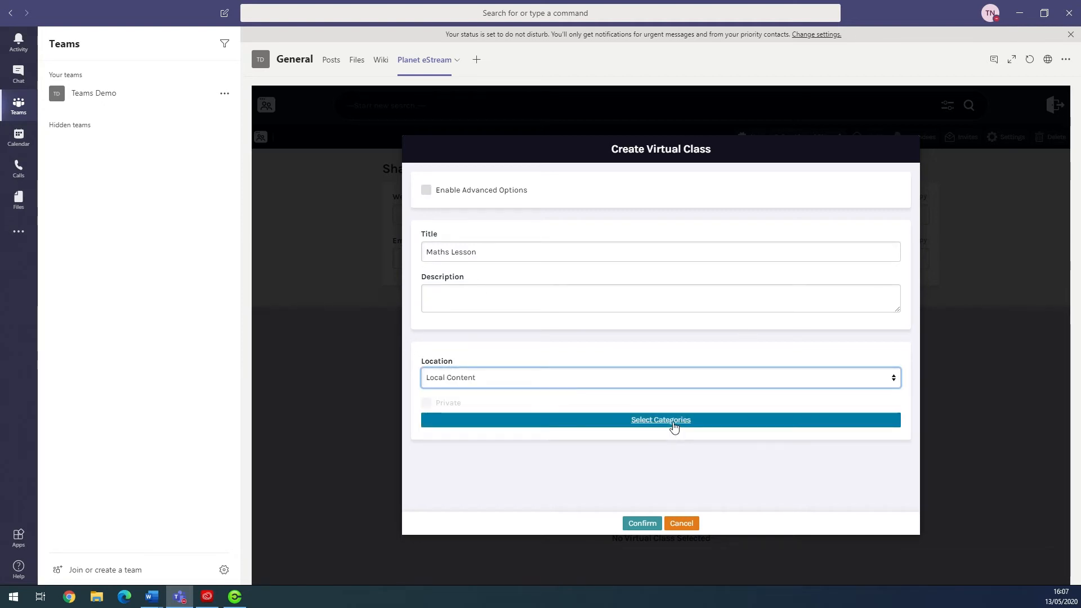
pyautogui.click(642, 524)
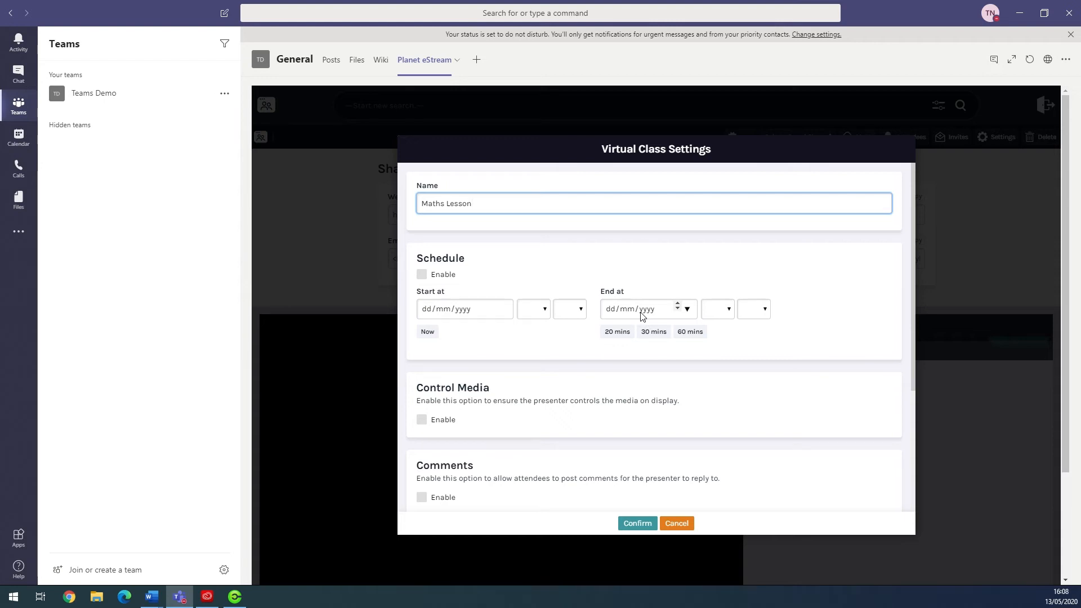
# - Try scheduling the class to start on 13/05/2020 at 15:00 and last 60 minutes, and turn scheduling back off
pyautogui.click(421, 275)
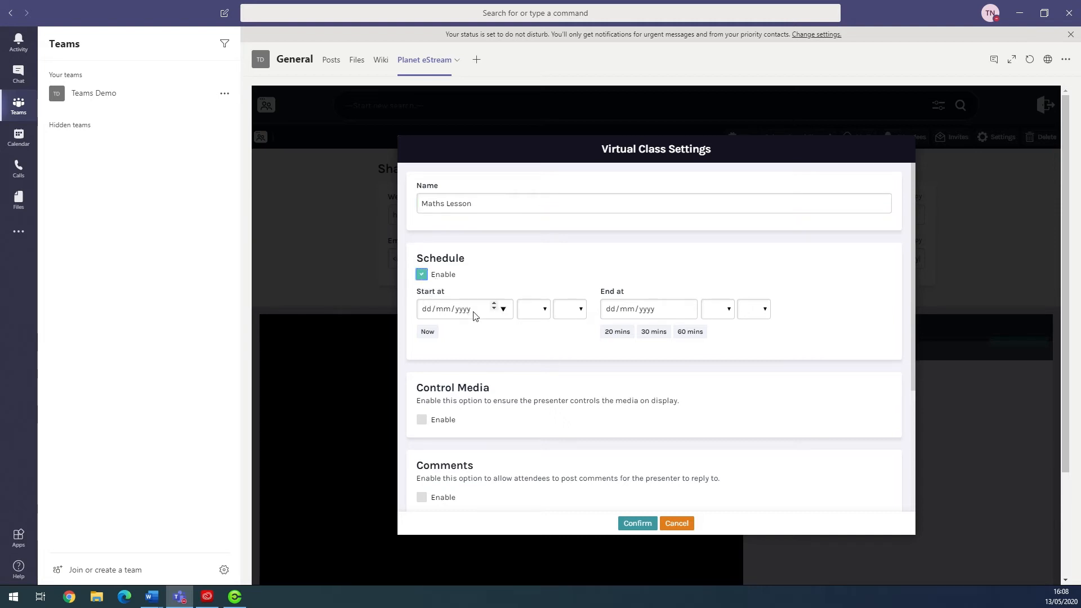
pyautogui.click(503, 309)
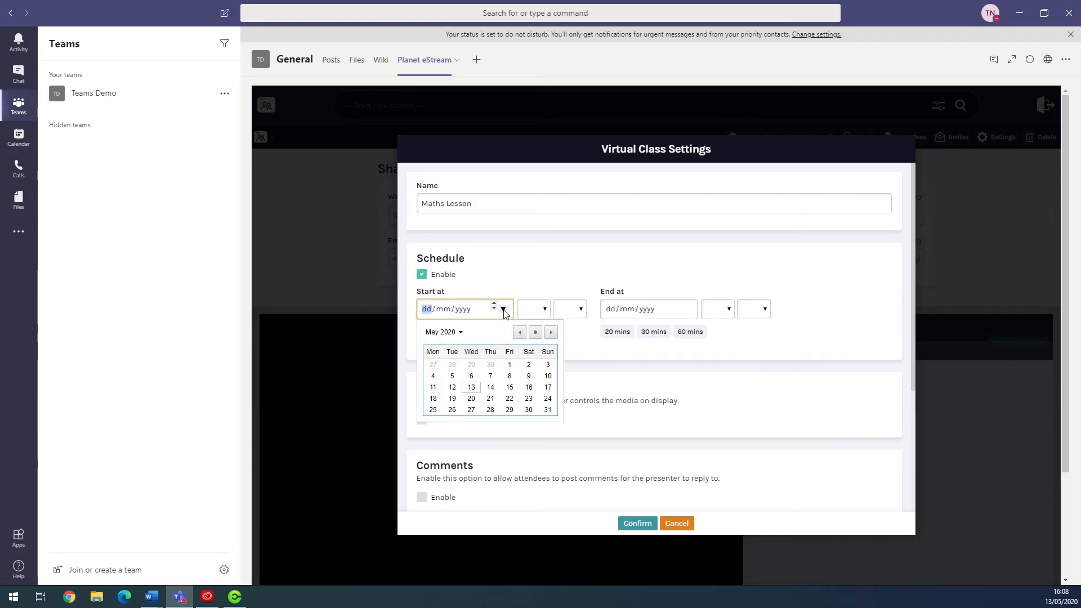
pyautogui.click(480, 393)
pyautogui.click(543, 311)
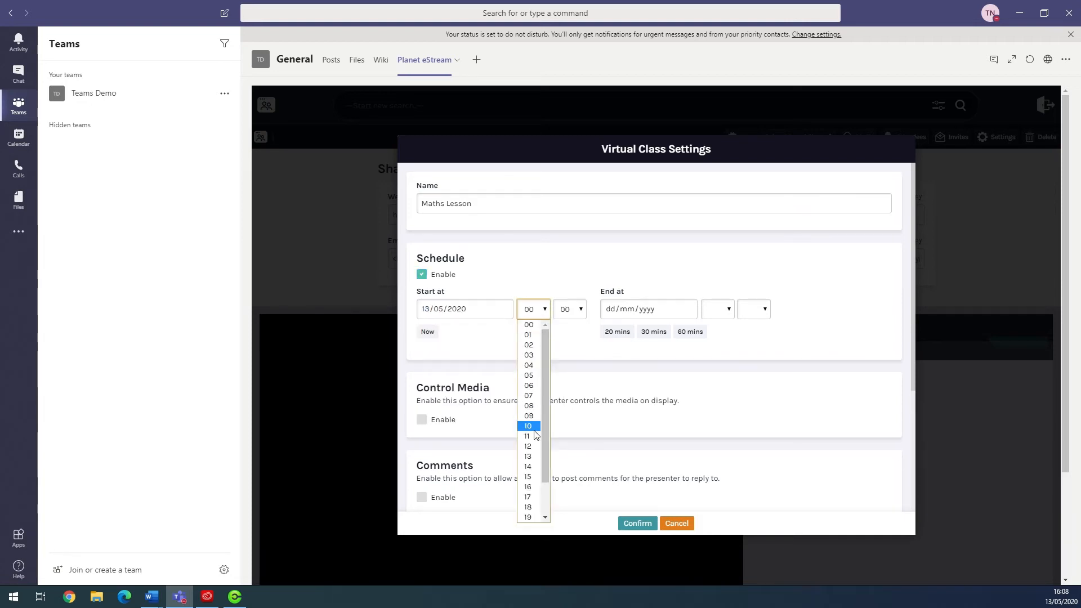
pyautogui.click(528, 477)
pyautogui.click(689, 331)
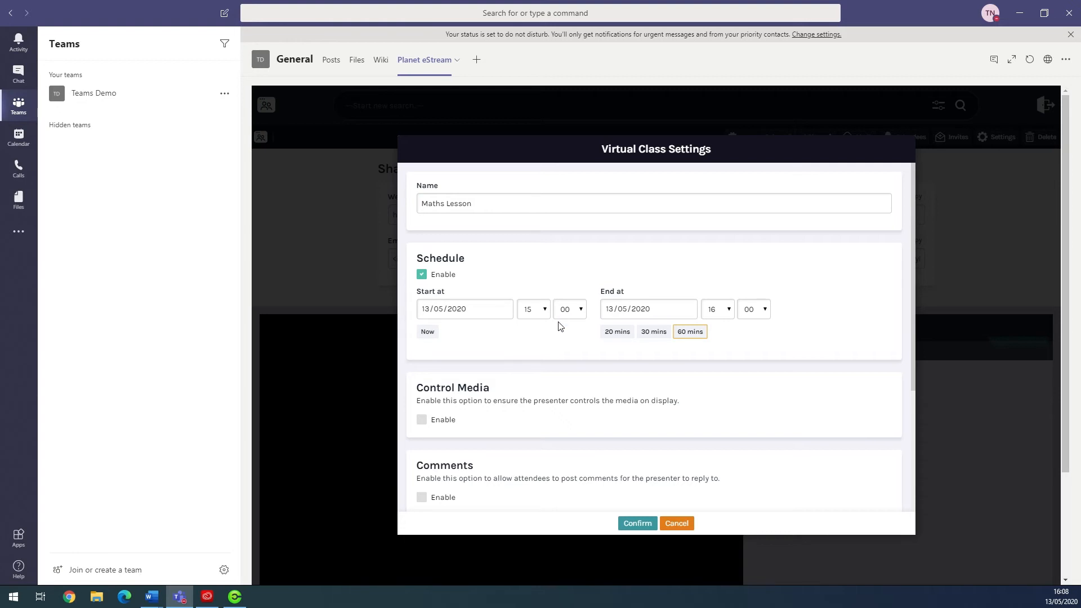
pyautogui.click(421, 276)
# - Enable Control Media and Comments in the virtual class settings
pyautogui.scroll(-3, 562, 369)
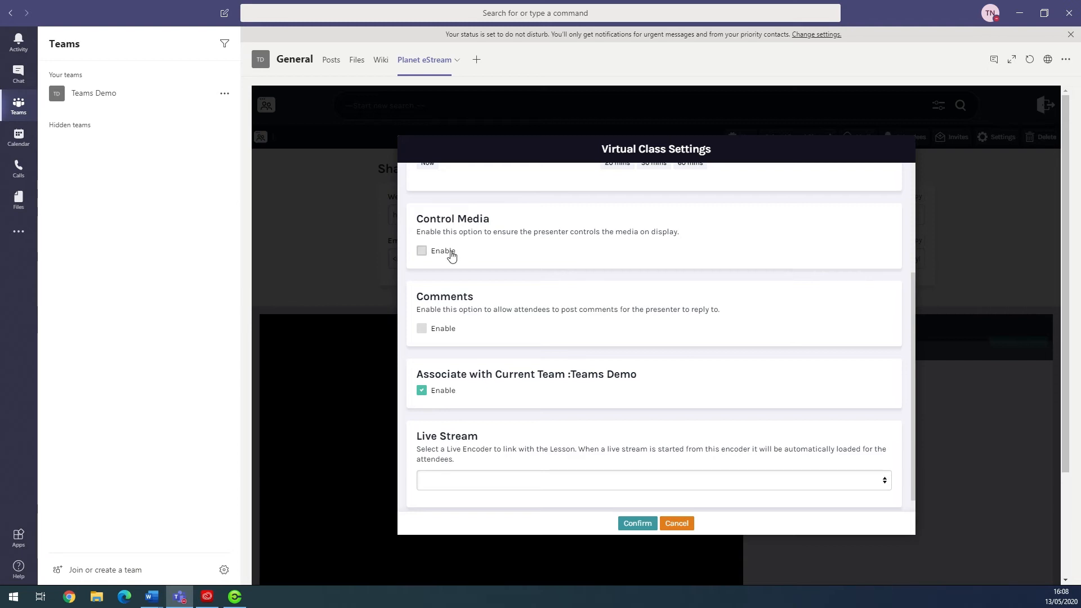
pyautogui.click(450, 254)
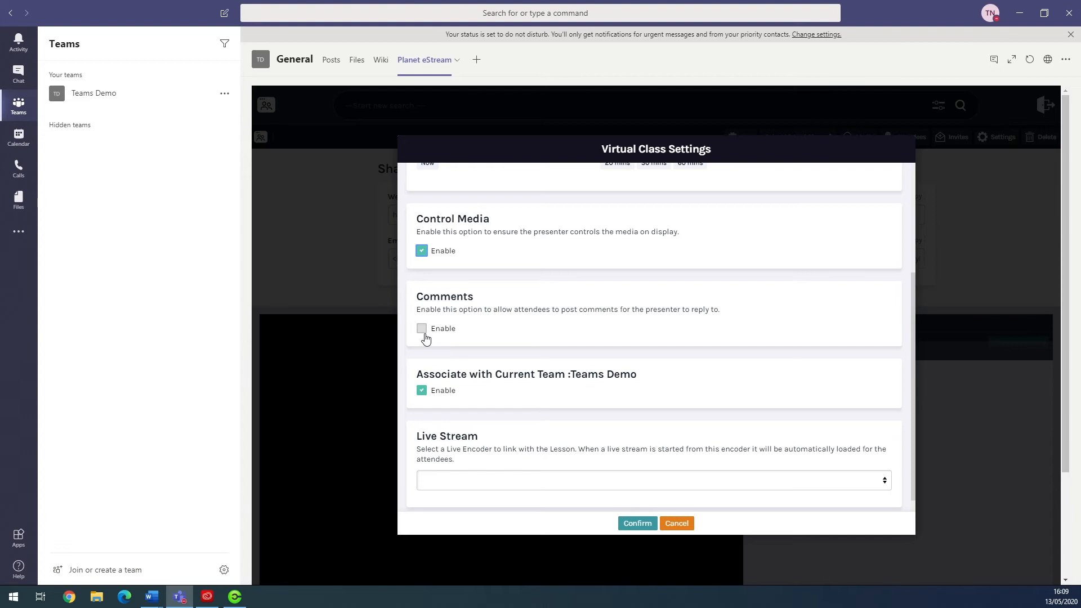
pyautogui.click(423, 332)
# - Try linking a live encoder, set Live Stream back to No Live Encoder Association, and confirm the virtual class settings
pyautogui.scroll(-1, 461, 422)
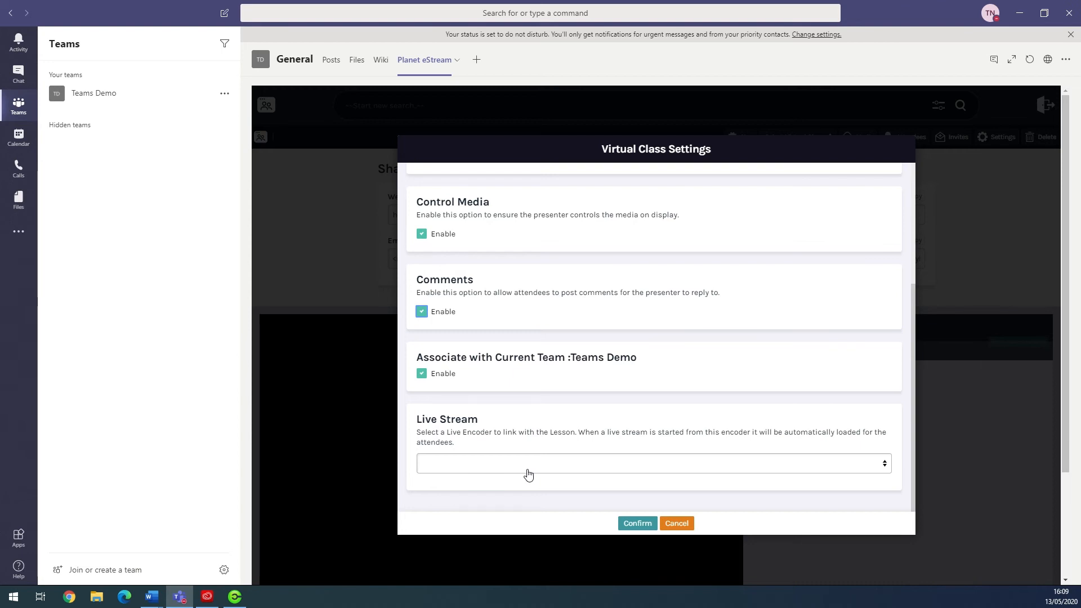
pyautogui.click(528, 475)
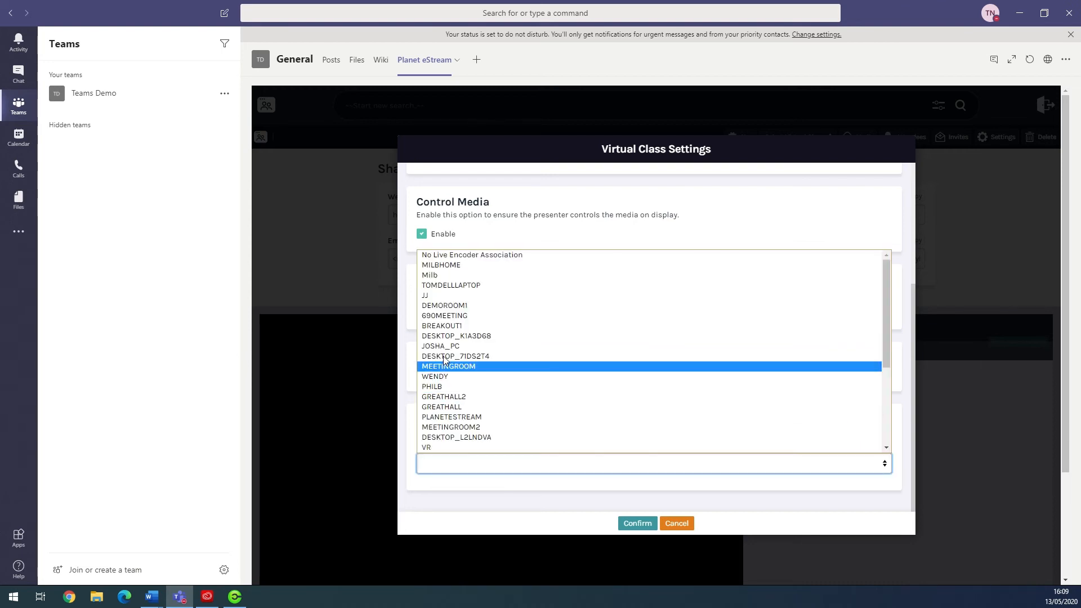
pyautogui.click(460, 286)
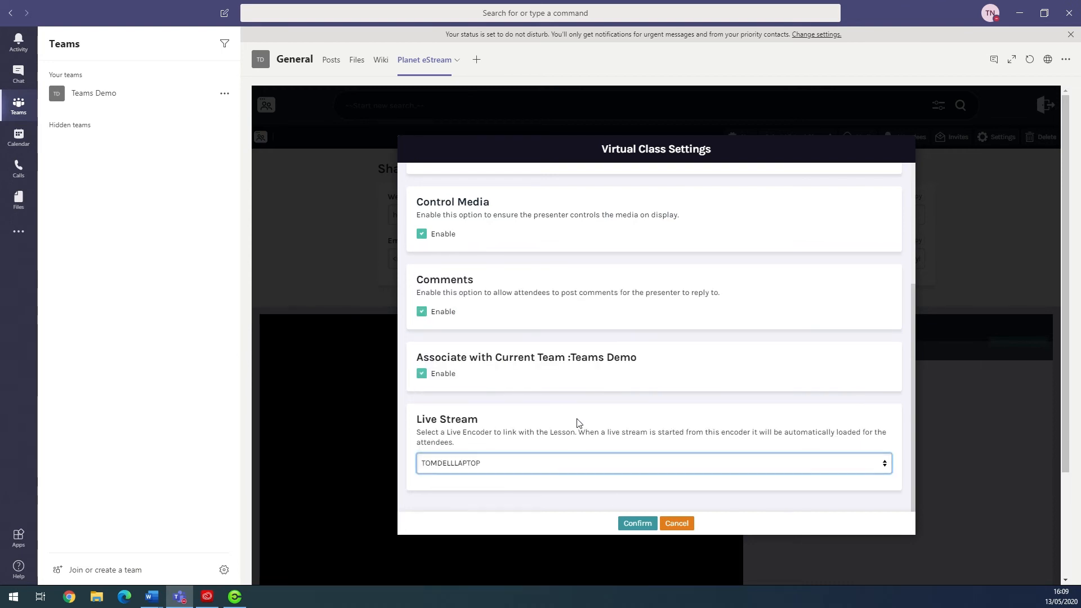
pyautogui.click(494, 469)
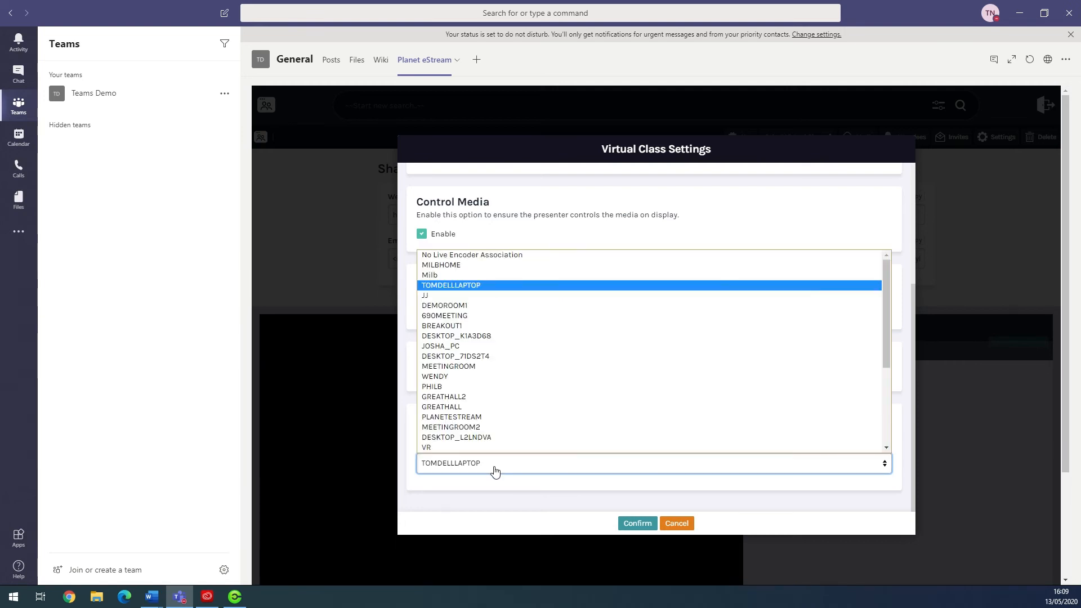
pyautogui.click(456, 258)
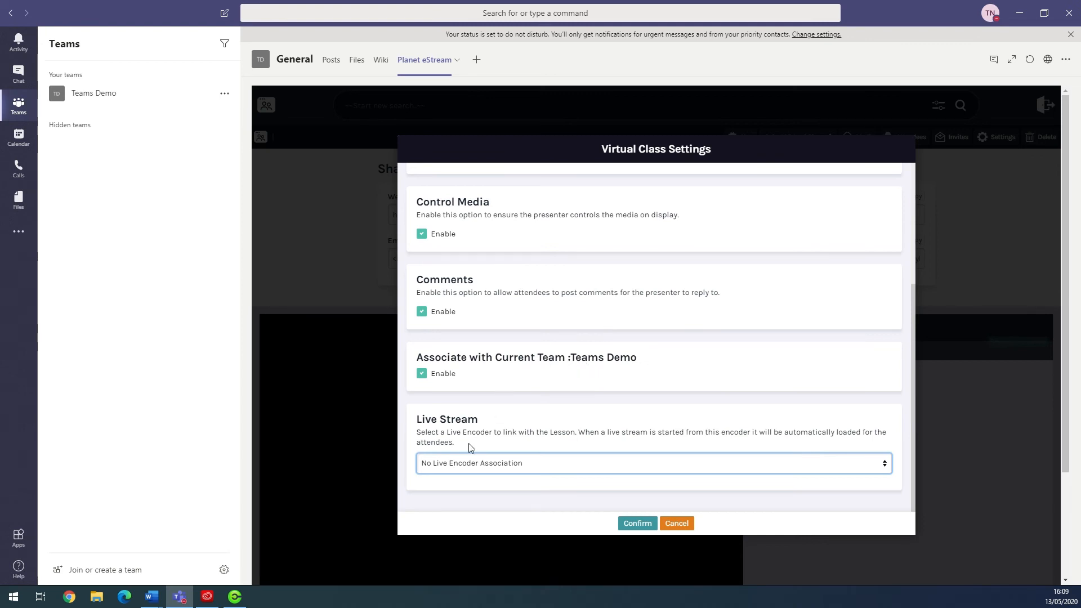
pyautogui.click(626, 523)
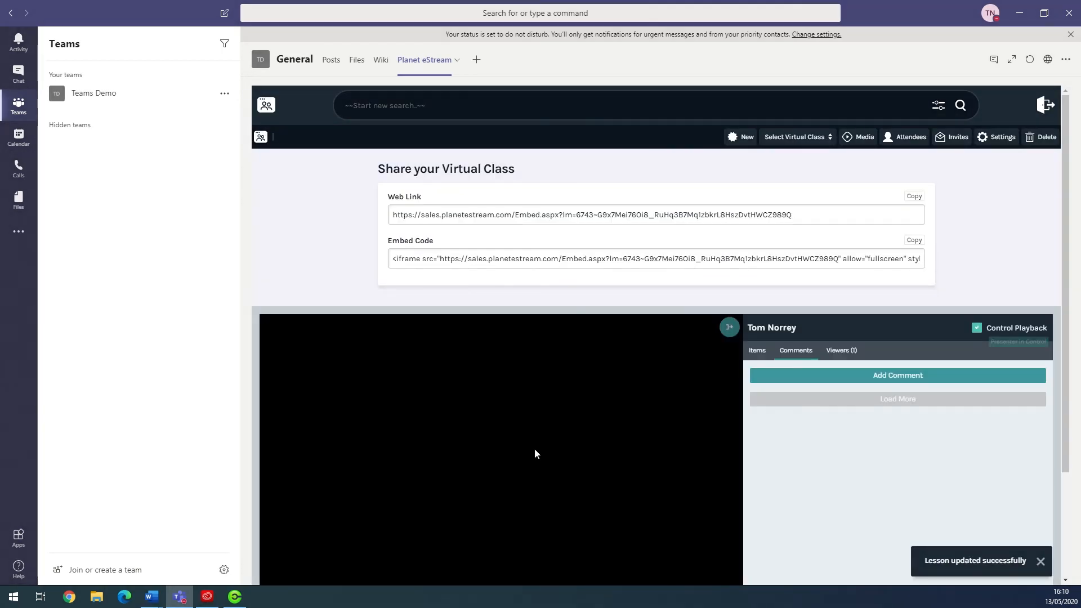
# - Open the media selection for the virtual class and search it for "planet earth"
pyautogui.scroll(-3, 556, 433)
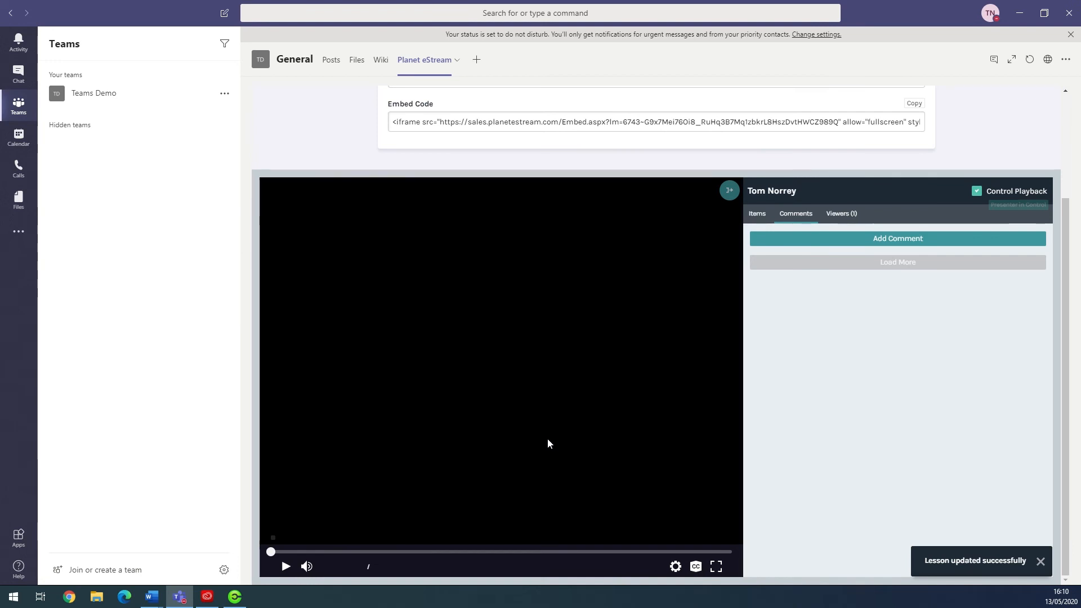
pyautogui.scroll(3, 708, 372)
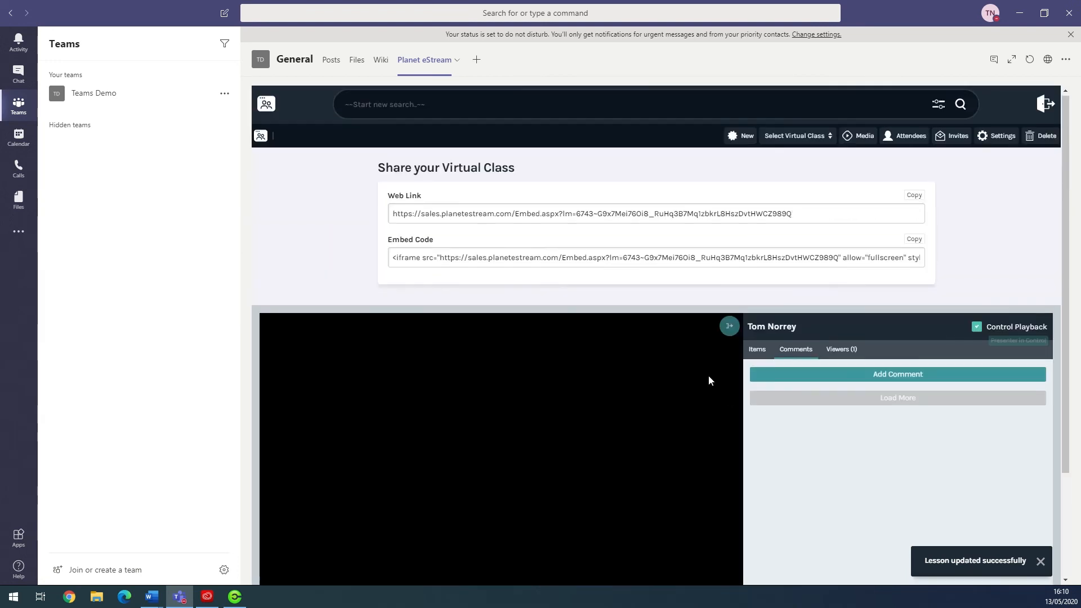
pyautogui.click(861, 137)
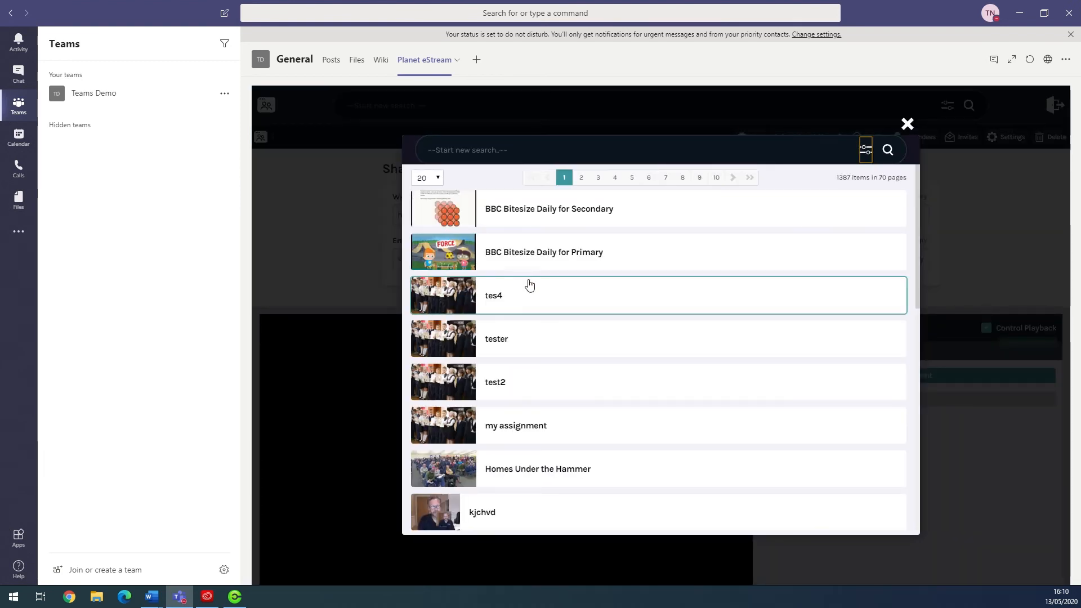
pyautogui.click(526, 152)
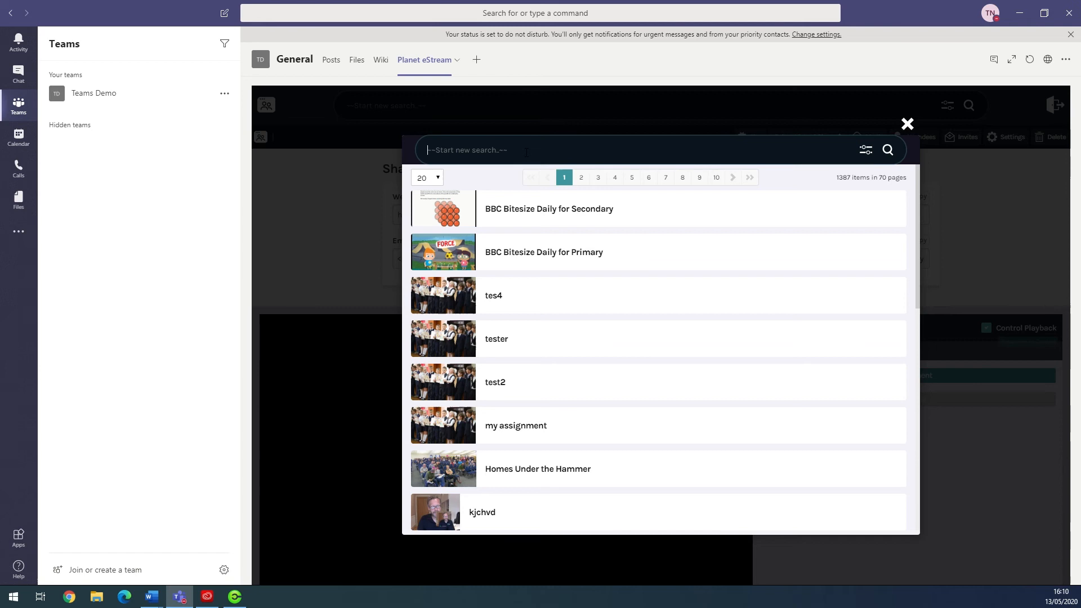
pyautogui.write('planet earth')
pyautogui.press('Return')
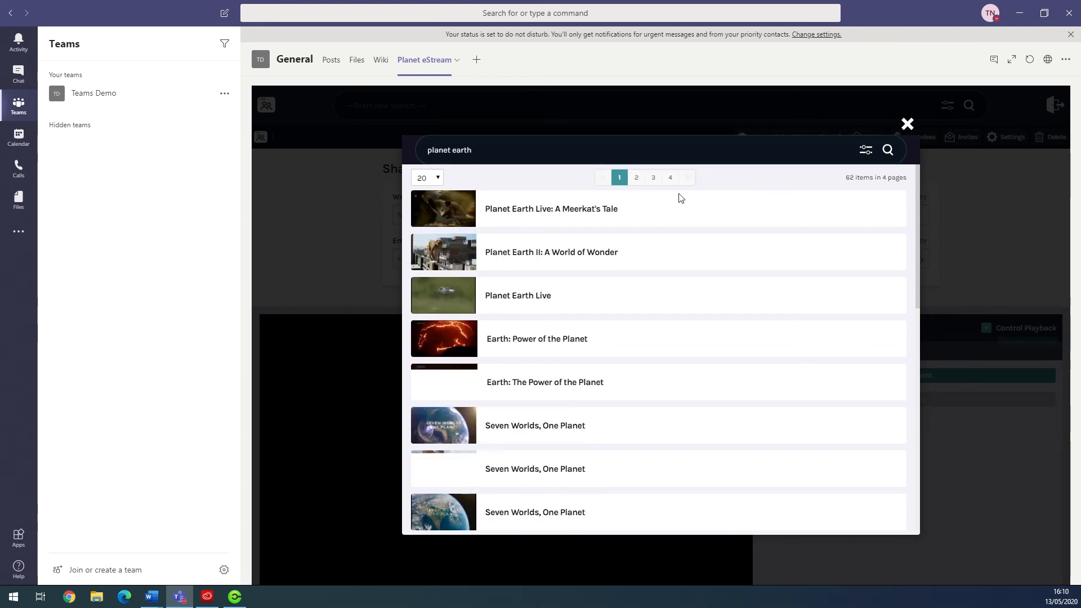
# - Search the media for "maths" and add Let's Do Maths!, both The Maths Channel programmes and Bitesize Maths to the class
pyautogui.tripleClick(437, 150)
pyautogui.write('maths')
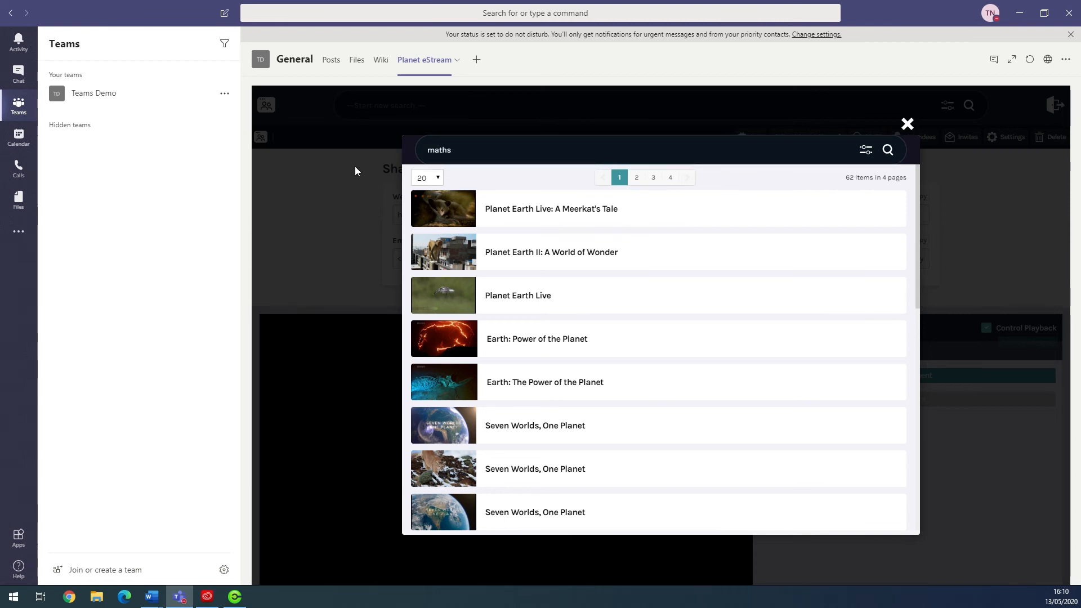
pyautogui.press('Return')
pyautogui.click(522, 213)
pyautogui.click(536, 255)
pyautogui.click(515, 293)
pyautogui.click(518, 342)
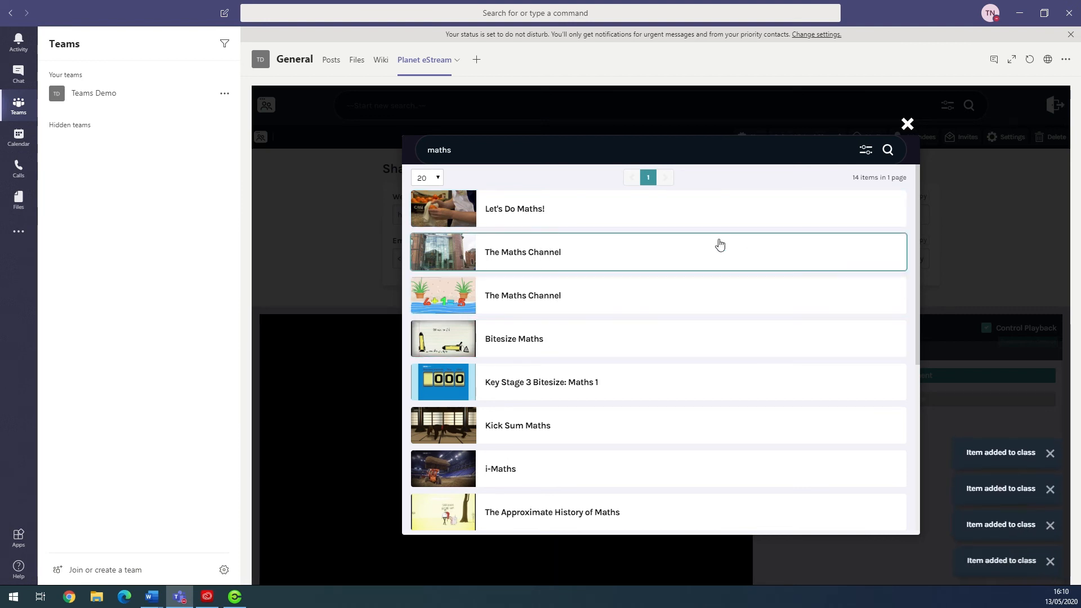
pyautogui.click(907, 124)
# - Show the class items, switch the player between the added programmes, and leave Let's Do Maths! loaded
pyautogui.scroll(-3, 815, 301)
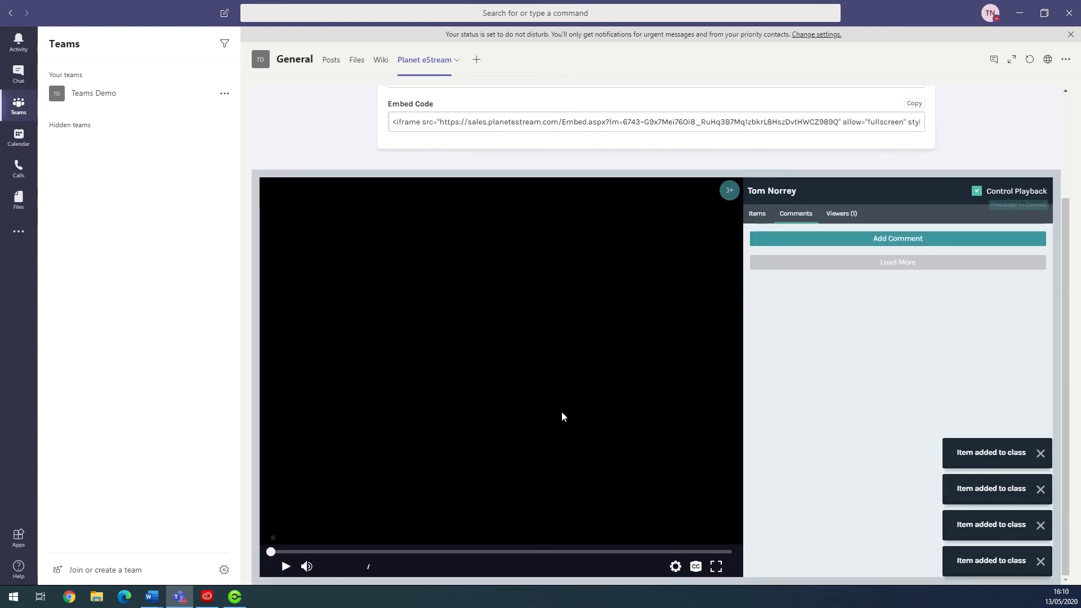
pyautogui.click(757, 214)
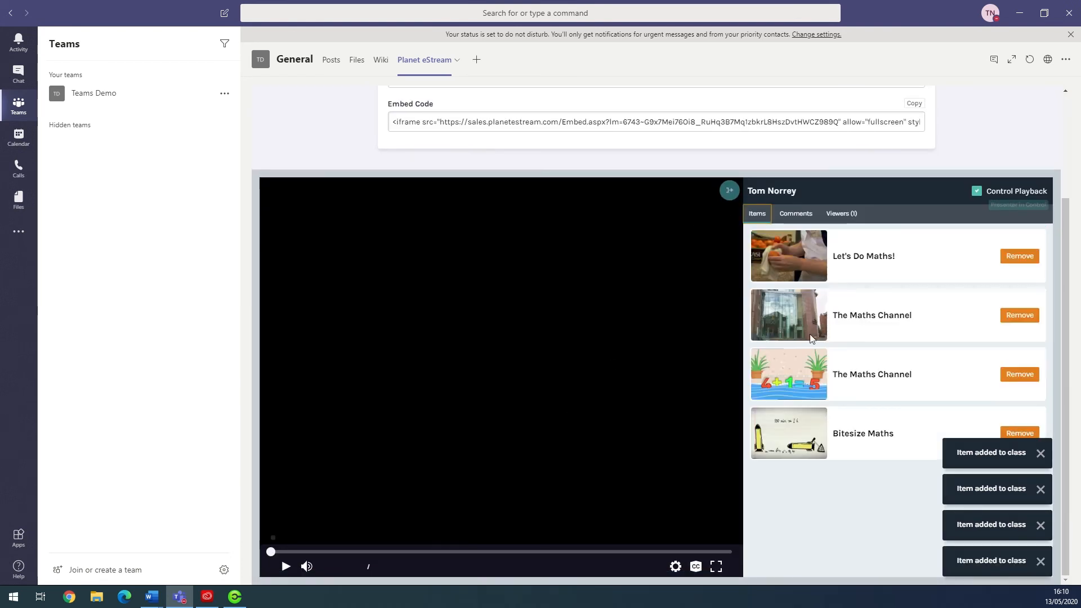
pyautogui.click(870, 266)
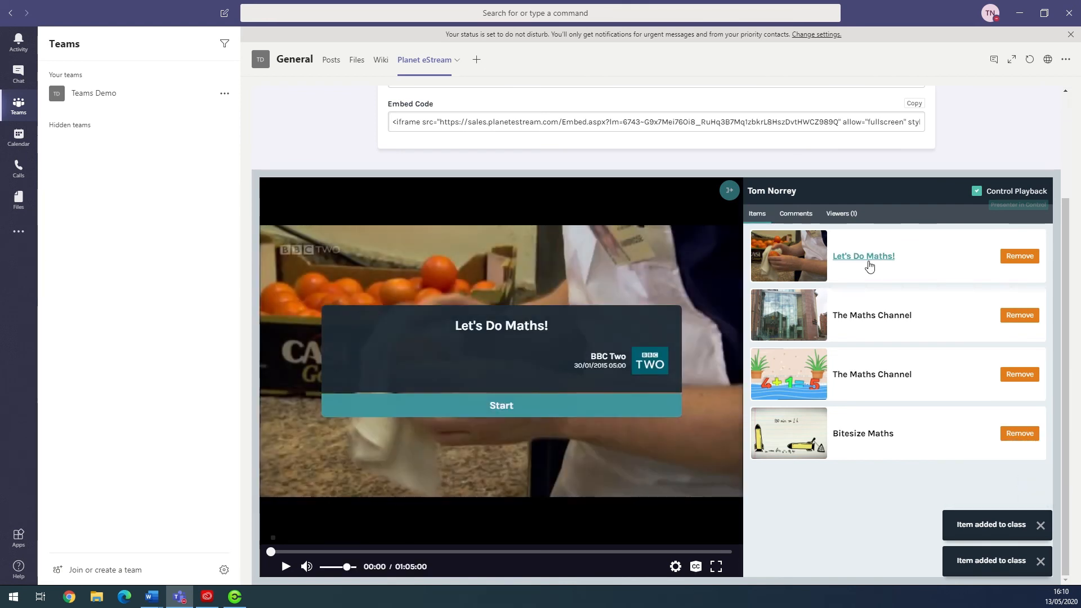
pyautogui.click(861, 315)
pyautogui.click(877, 370)
pyautogui.click(868, 318)
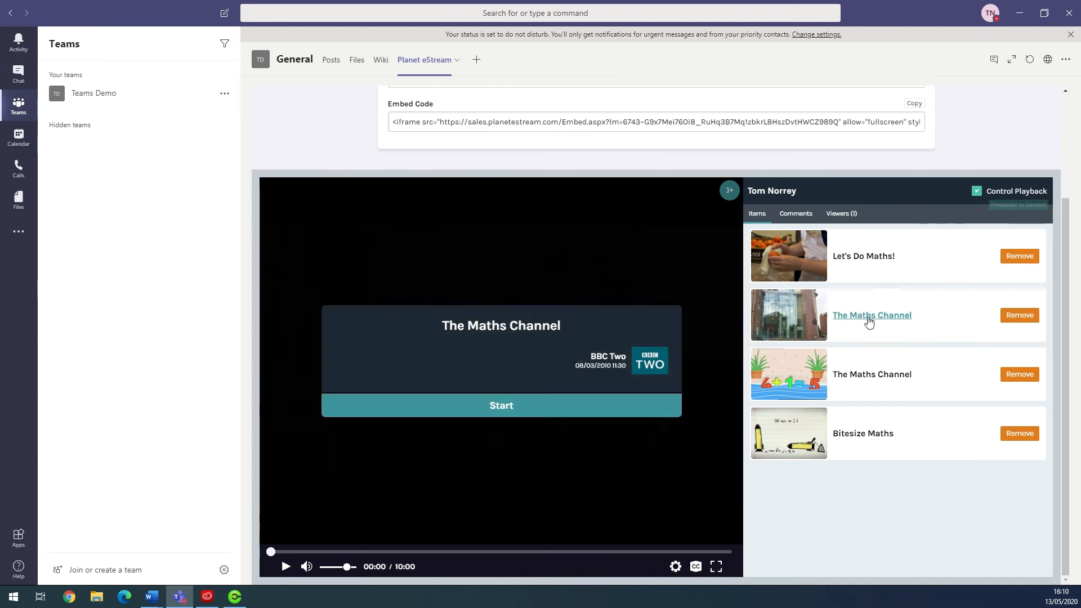
pyautogui.click(869, 261)
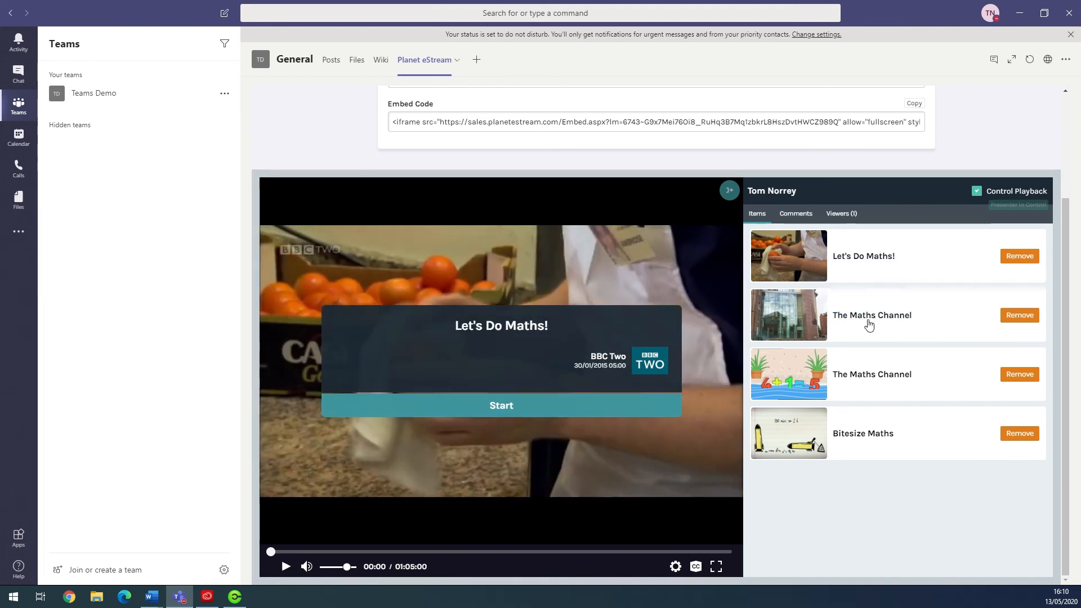
pyautogui.click(866, 321)
pyautogui.click(873, 374)
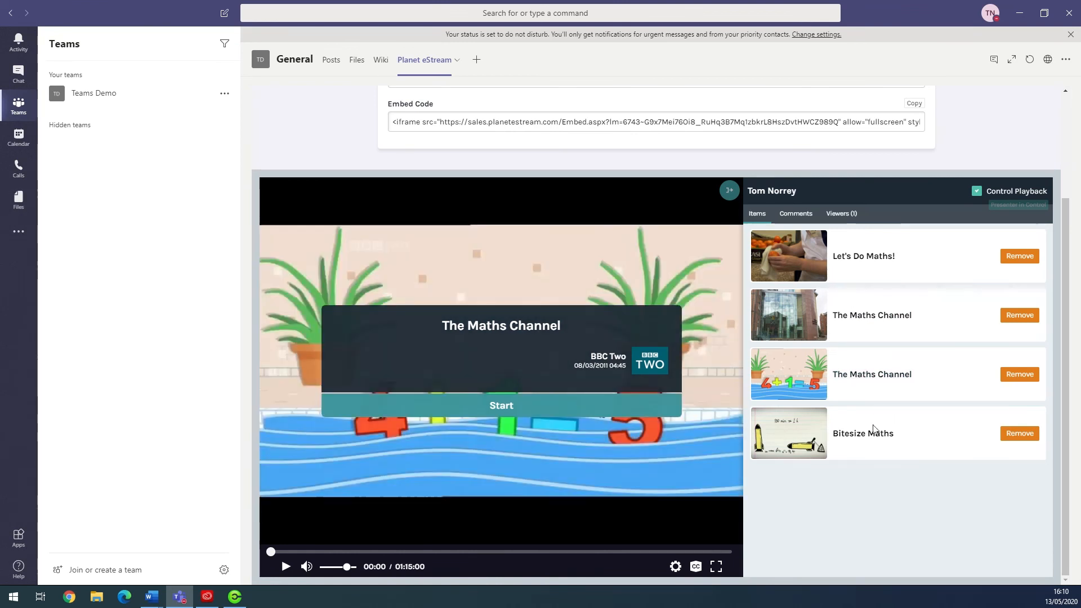
pyautogui.click(867, 434)
pyautogui.click(861, 313)
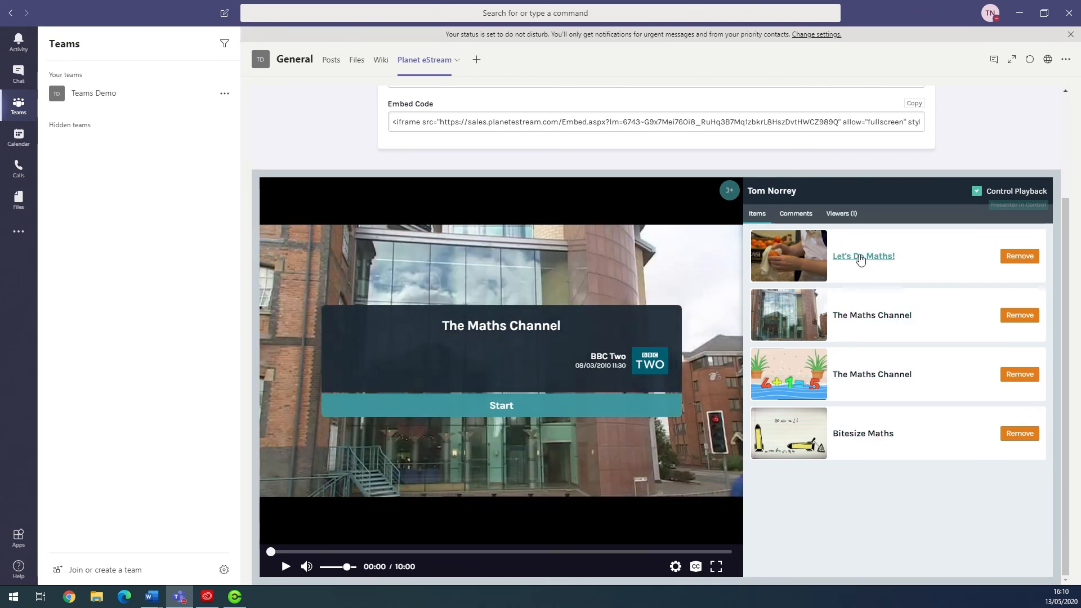
pyautogui.click(864, 258)
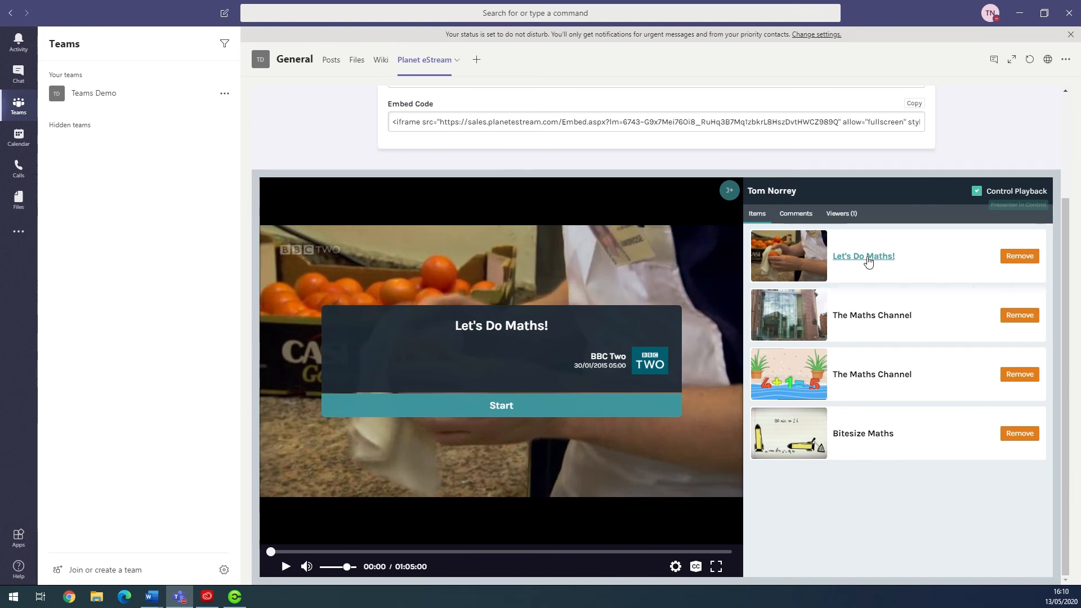
# - Examine the class comments and the new comment form, close the form without submitting, and view the list of viewers
pyautogui.click(790, 218)
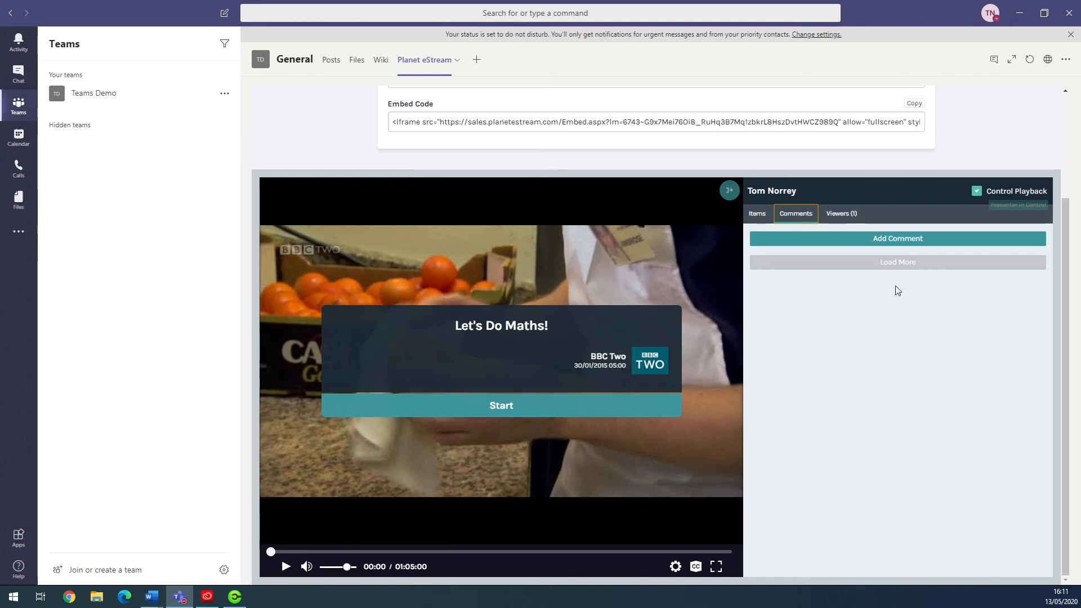
pyautogui.click(888, 239)
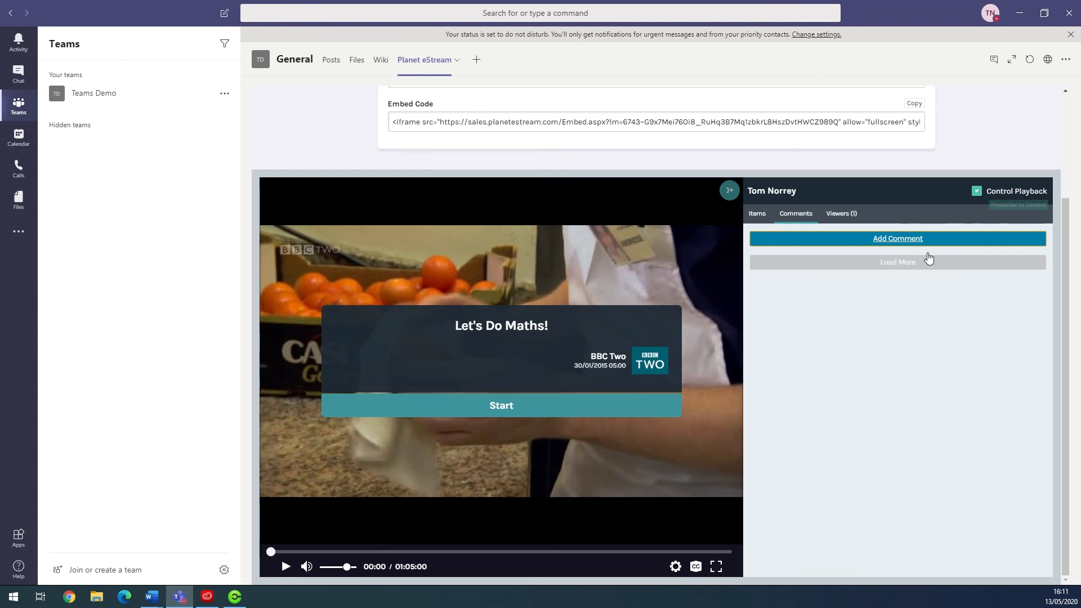
pyautogui.click(859, 270)
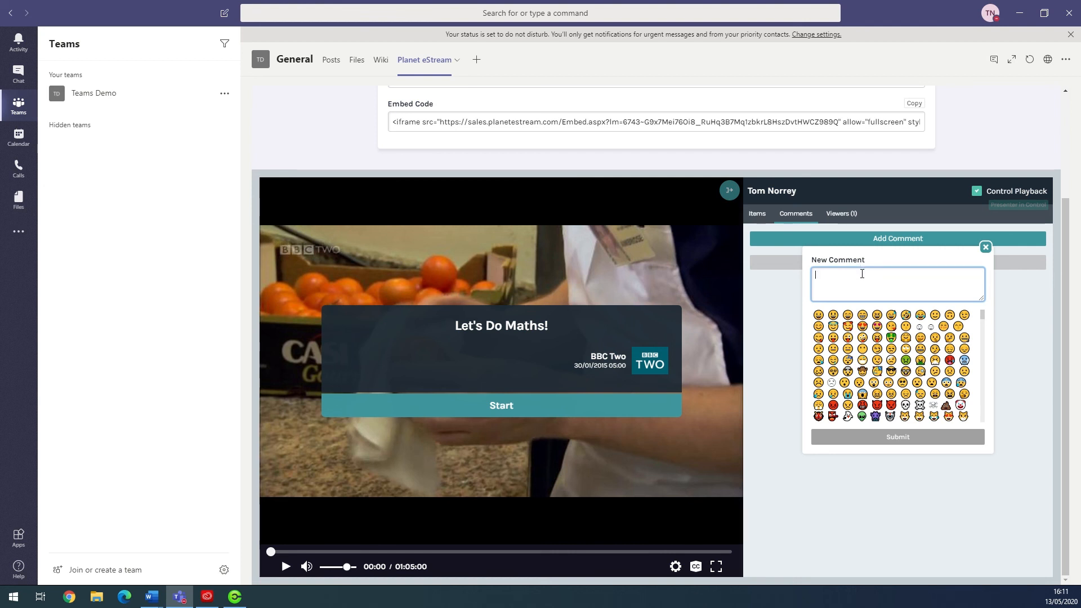
pyautogui.click(985, 247)
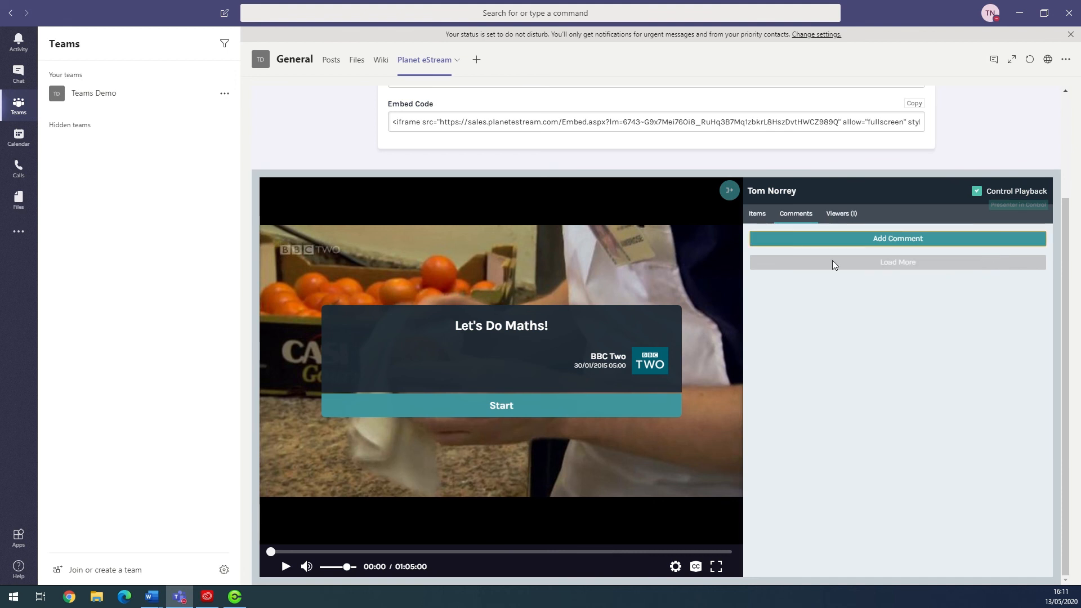
pyautogui.click(846, 213)
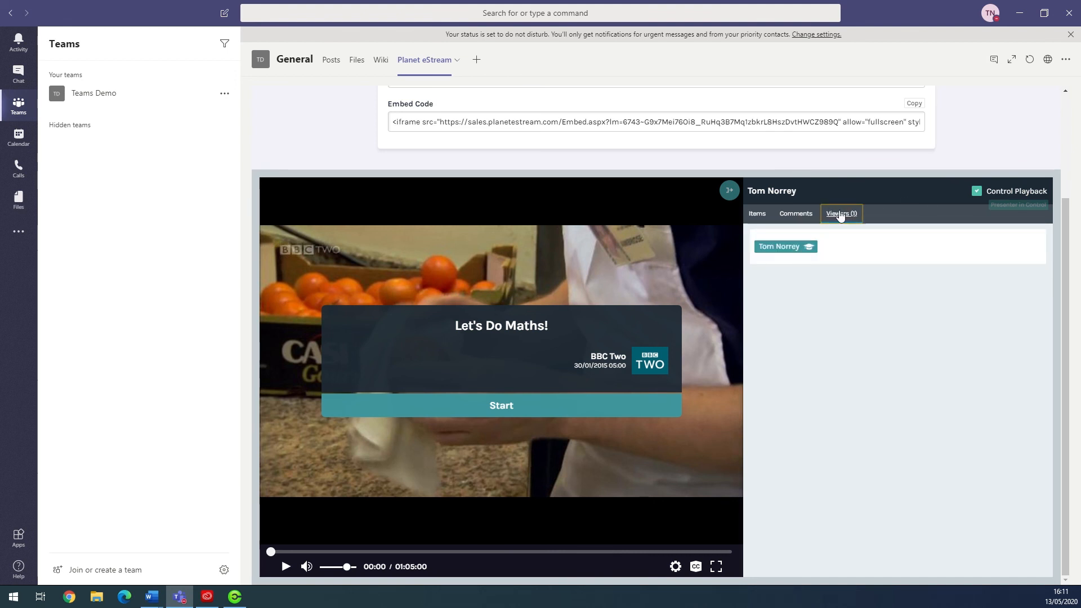
# - Start playing Let's Do Maths! in the virtual class with the sound muted
pyautogui.click(494, 413)
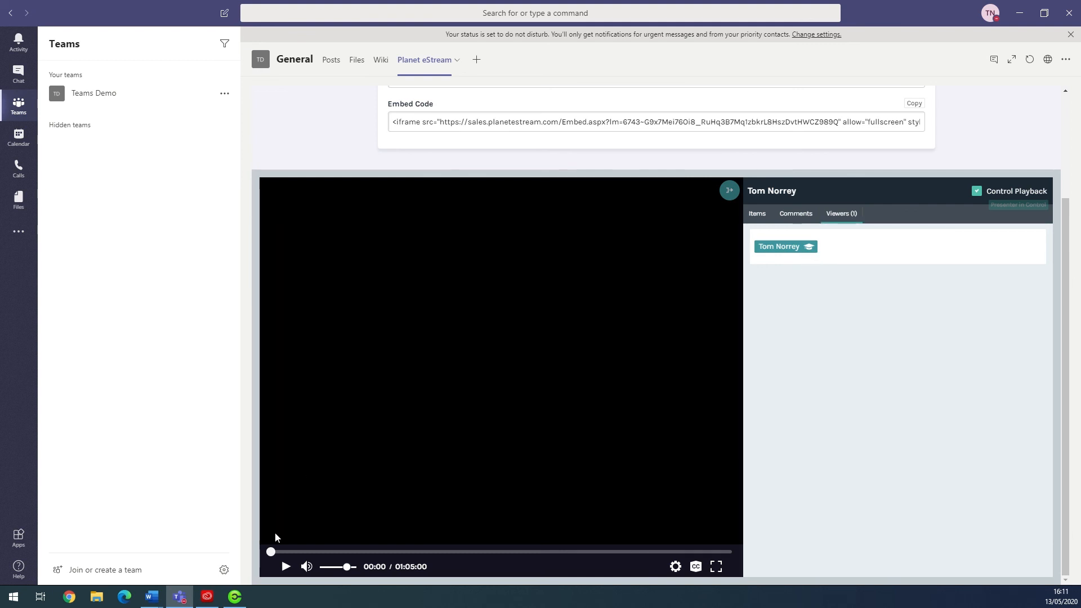
pyautogui.click(307, 566)
pyautogui.click(285, 566)
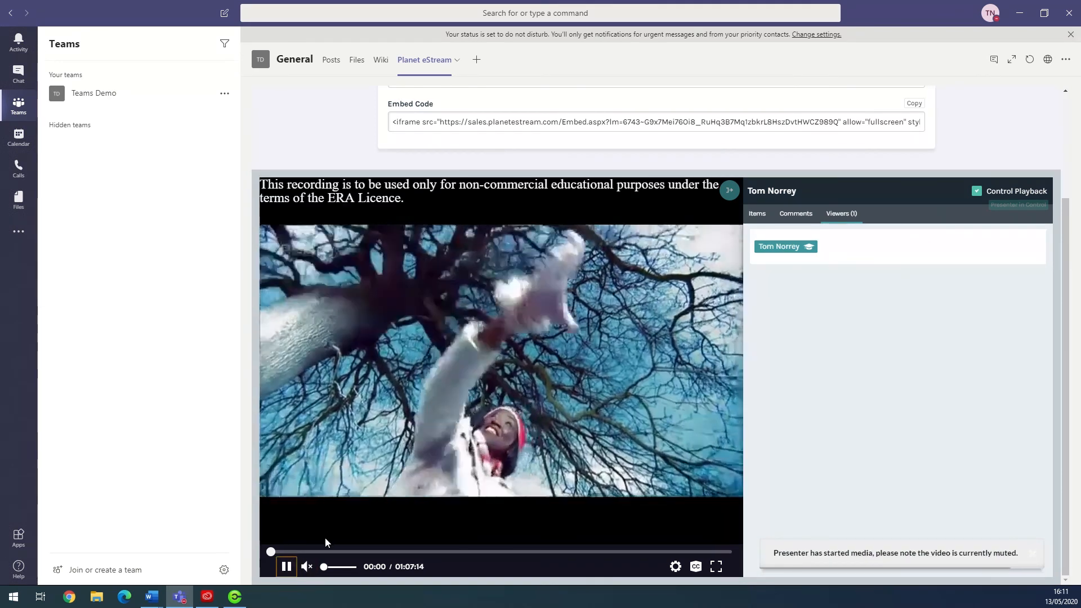
# - Skip through the playing video to about 08:03, 27:30, 53:41 and back to 24:03, and pause it
pyautogui.click(327, 552)
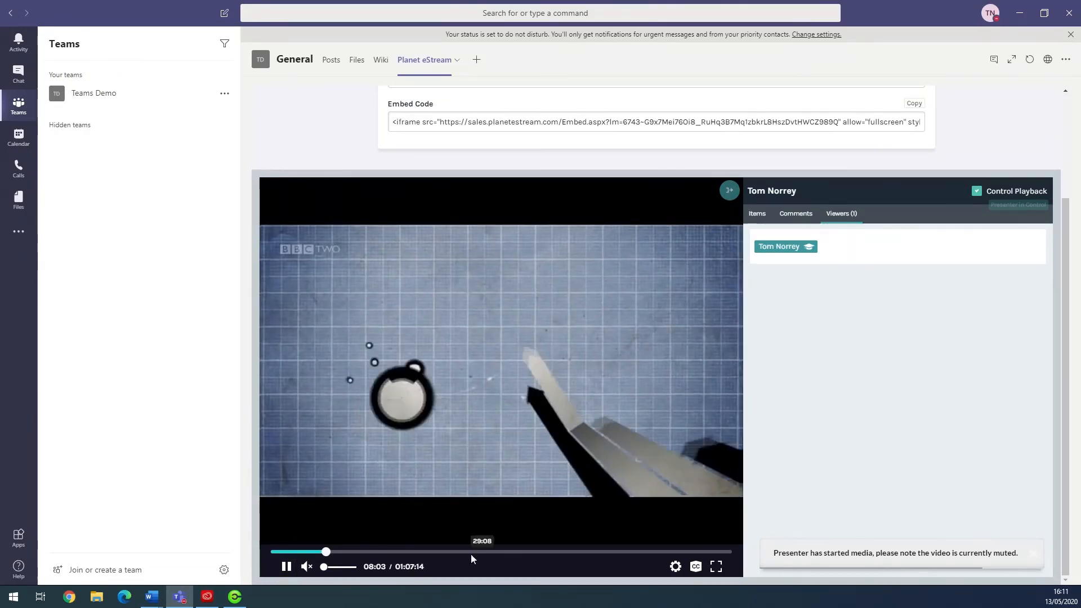
pyautogui.click(459, 551)
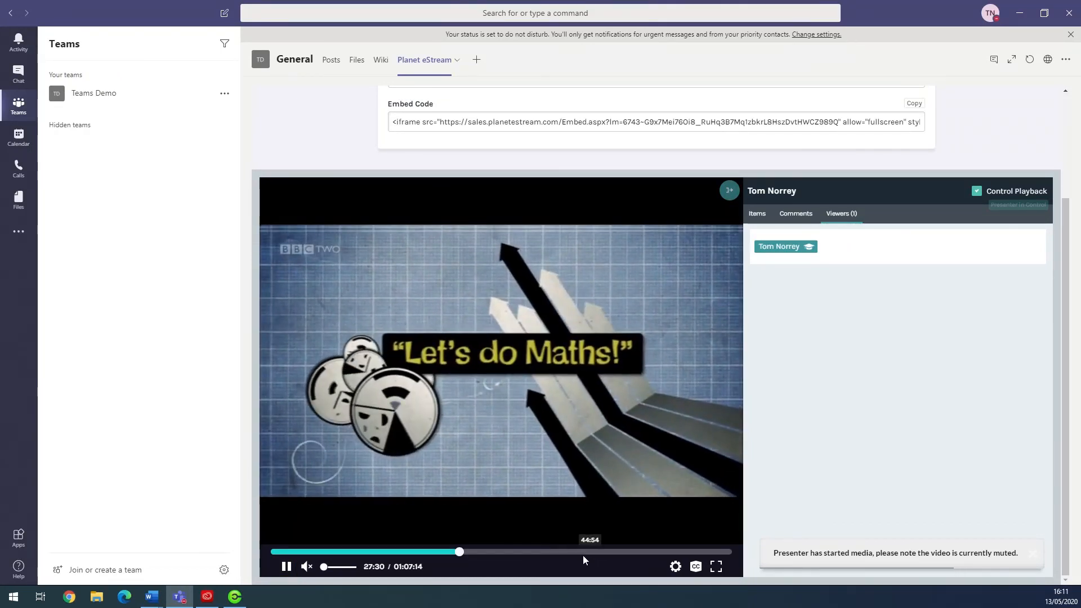
pyautogui.click(637, 552)
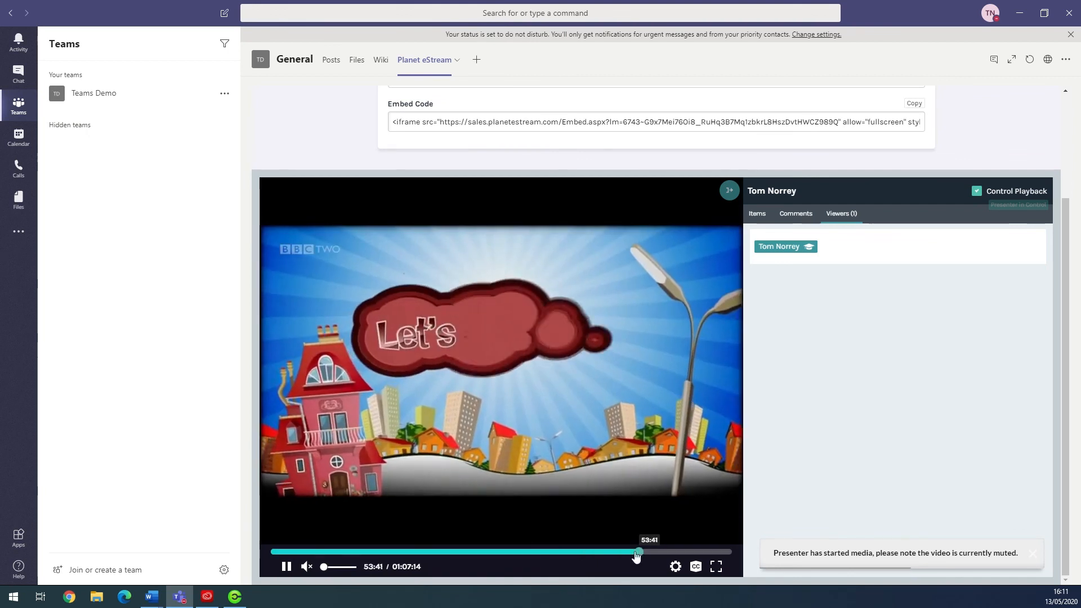
pyautogui.click(437, 551)
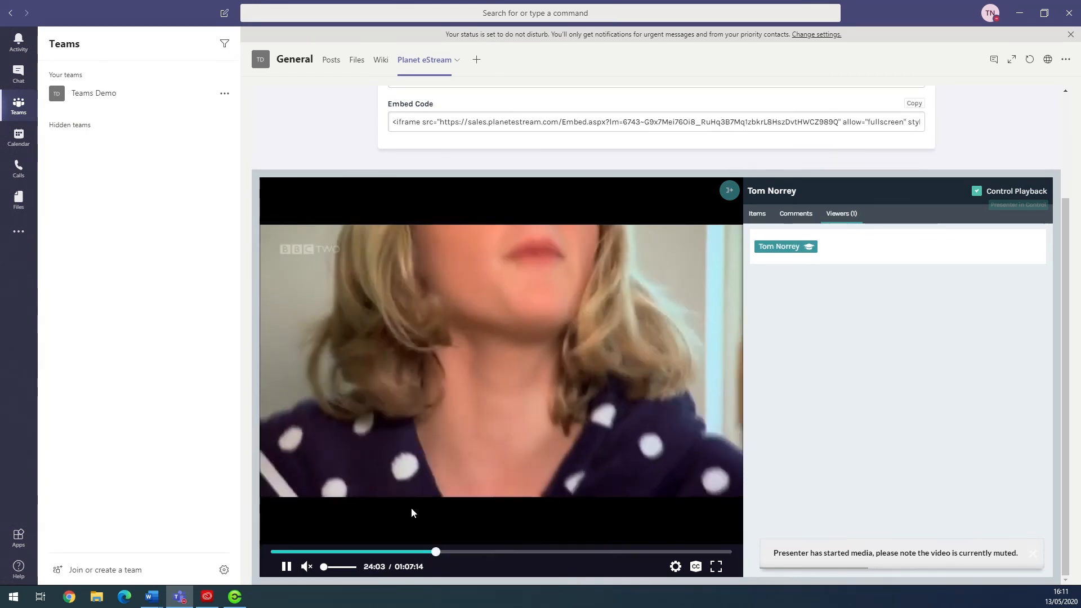
pyautogui.click(286, 565)
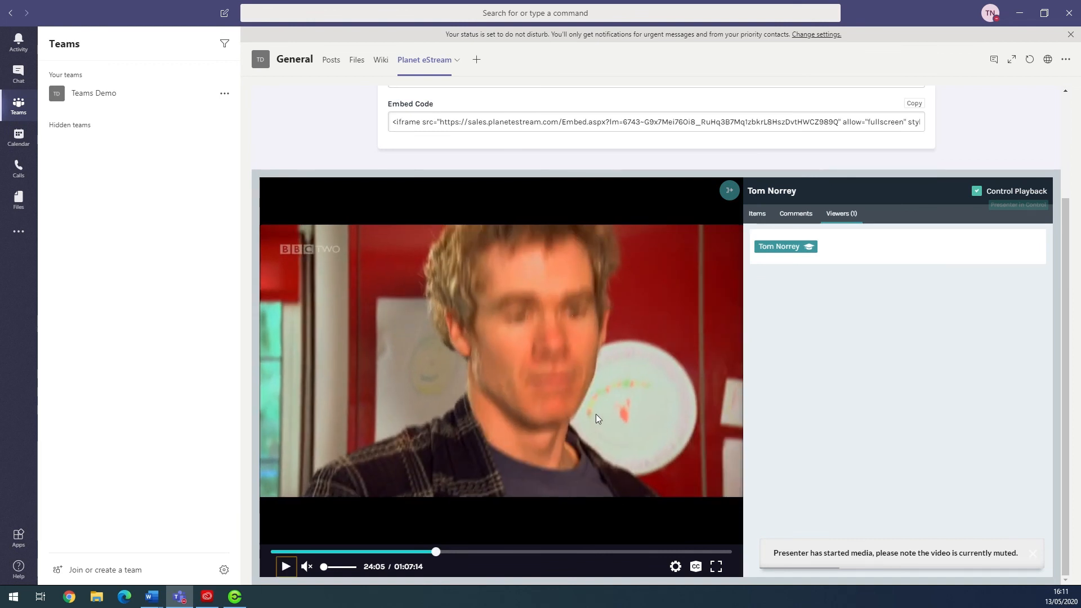
pyautogui.scroll(3, 765, 392)
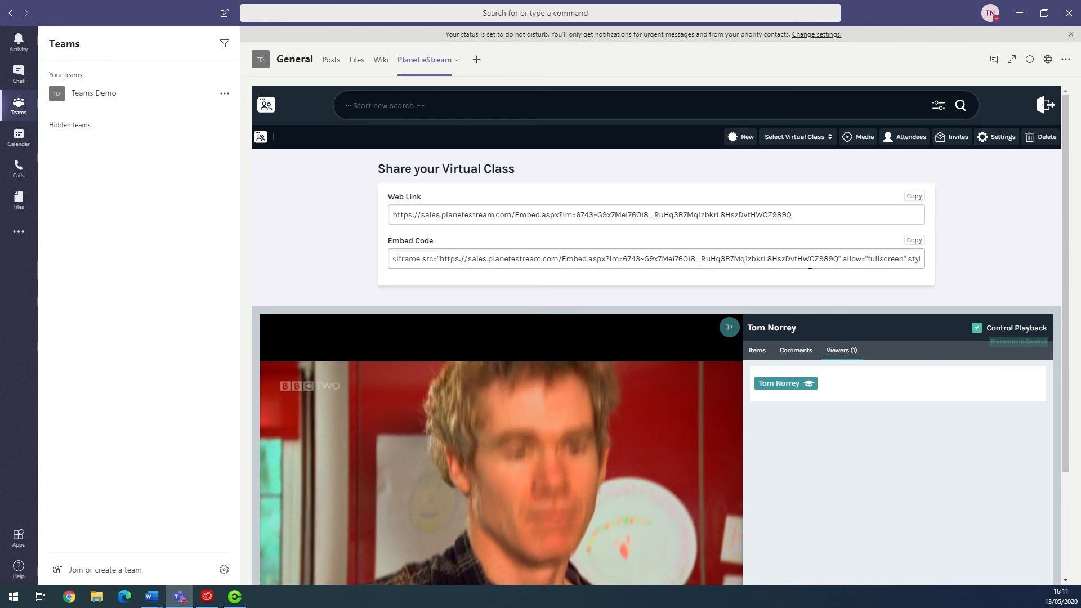
pyautogui.scroll(-3, 731, 237)
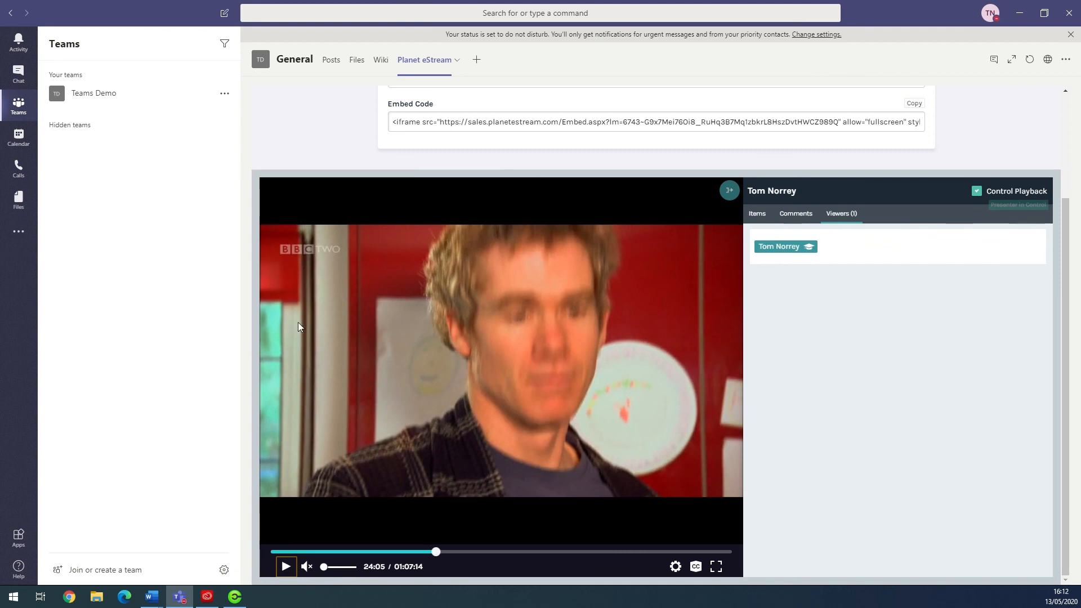